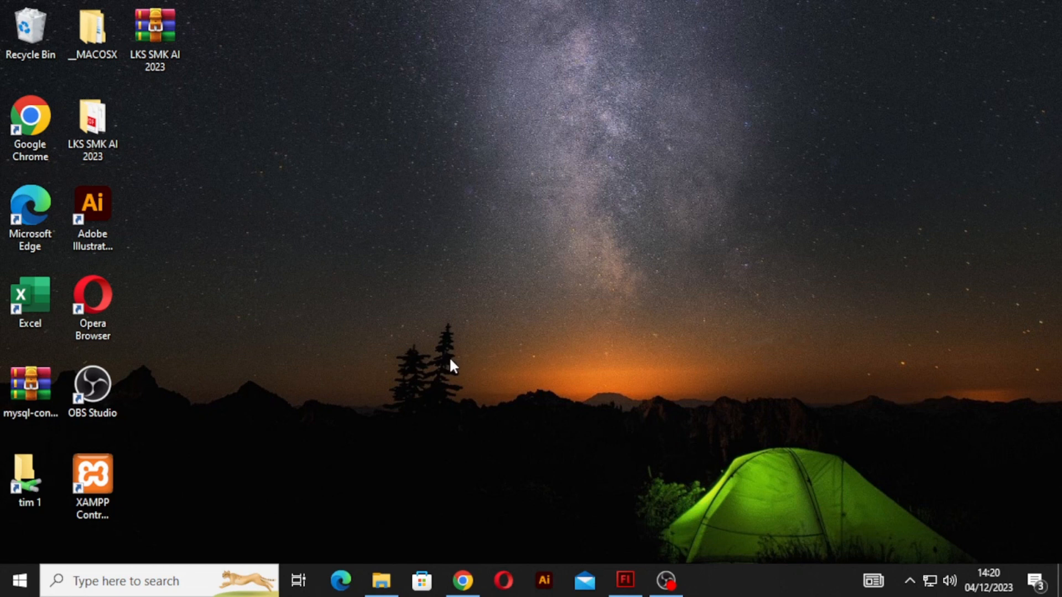
# Switch to Adobe Flash Professional and create a new ActionScript 3.0 document with a stage size of 1920 x 1080 px
pyautogui.click(626, 580)
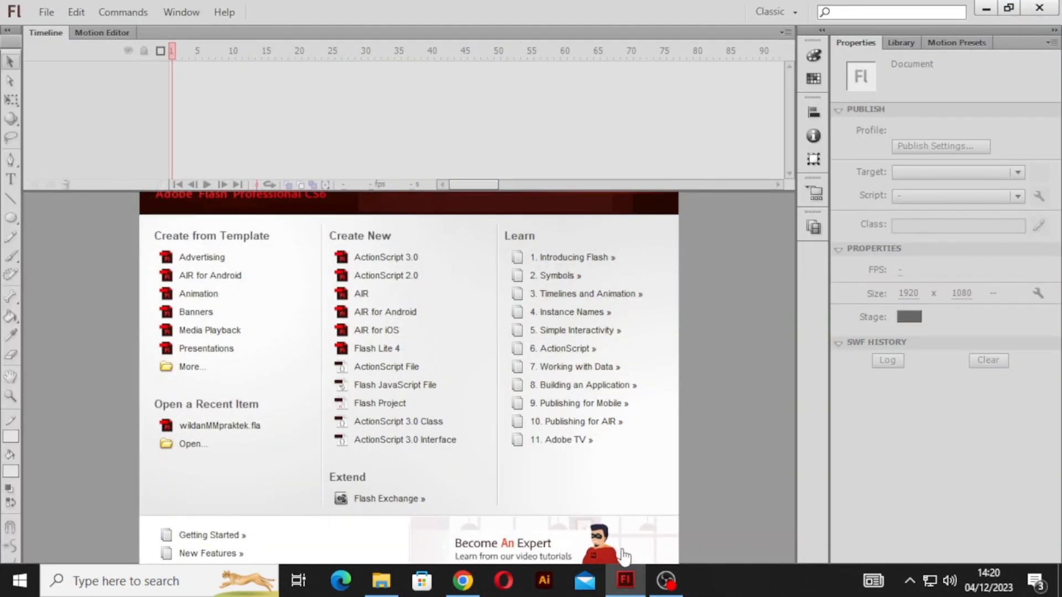
pyautogui.click(368, 270)
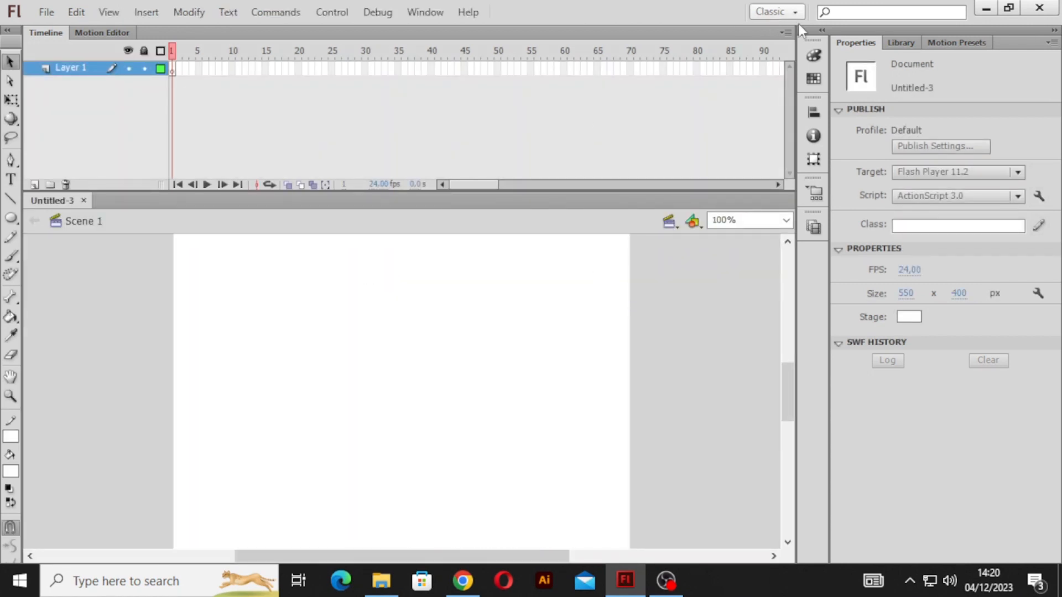
pyautogui.click(904, 294)
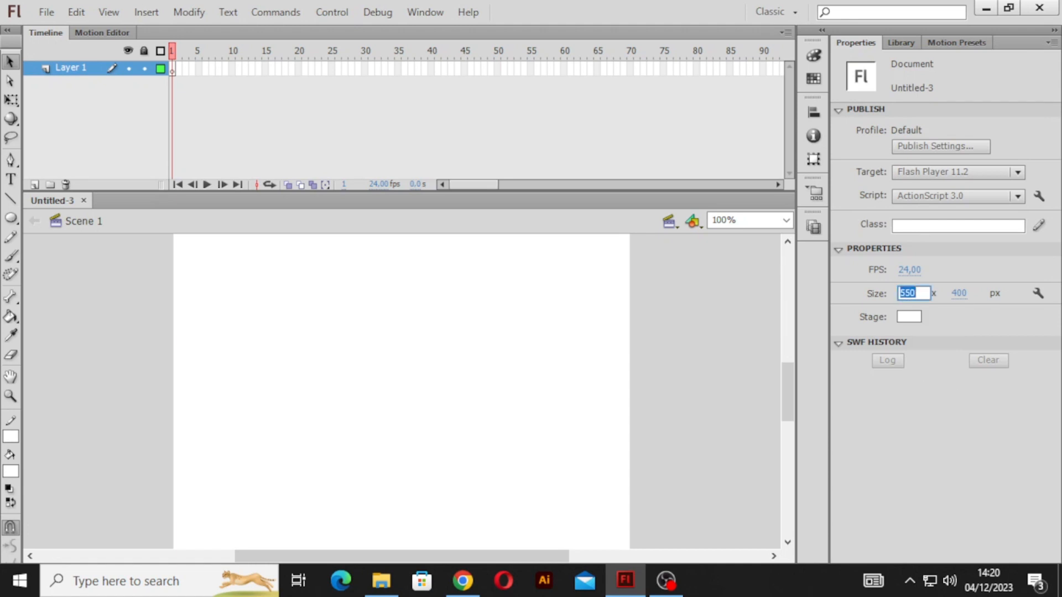
pyautogui.write('1920')
pyautogui.click(958, 294)
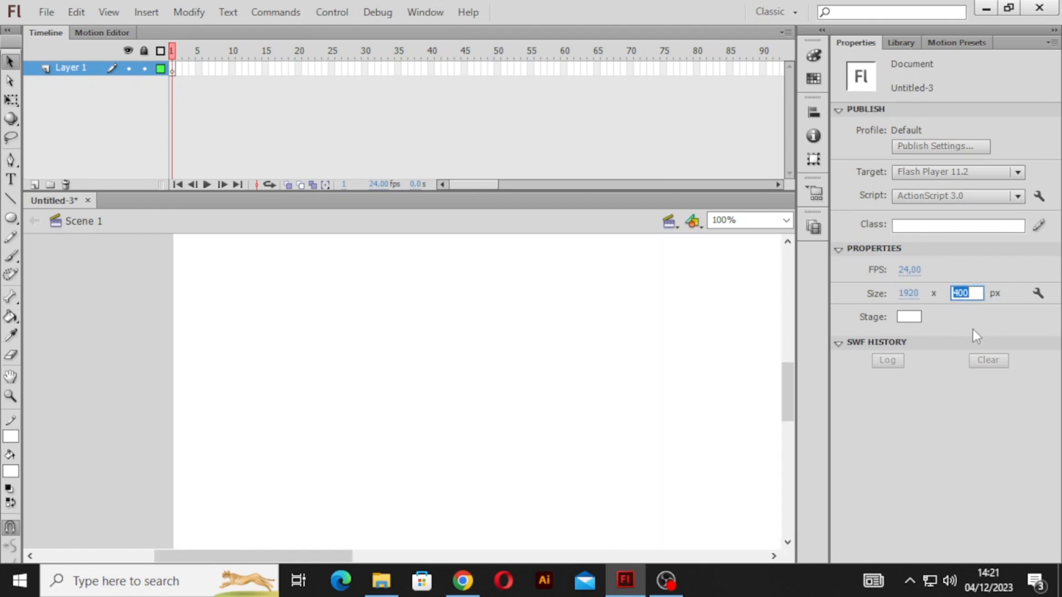
pyautogui.write('1080')
pyautogui.press('Return')
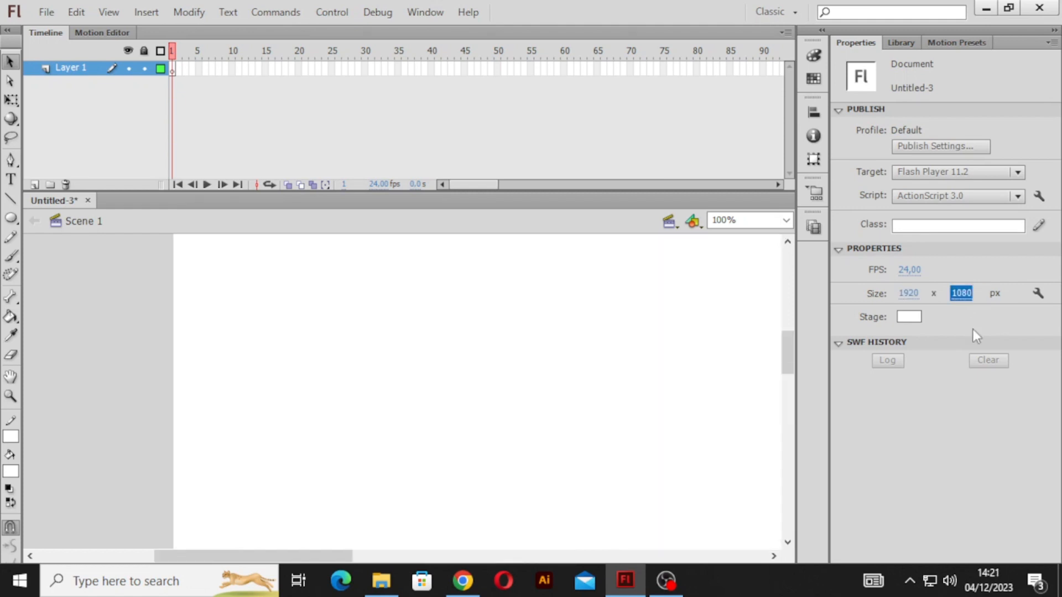
pyautogui.click(788, 219)
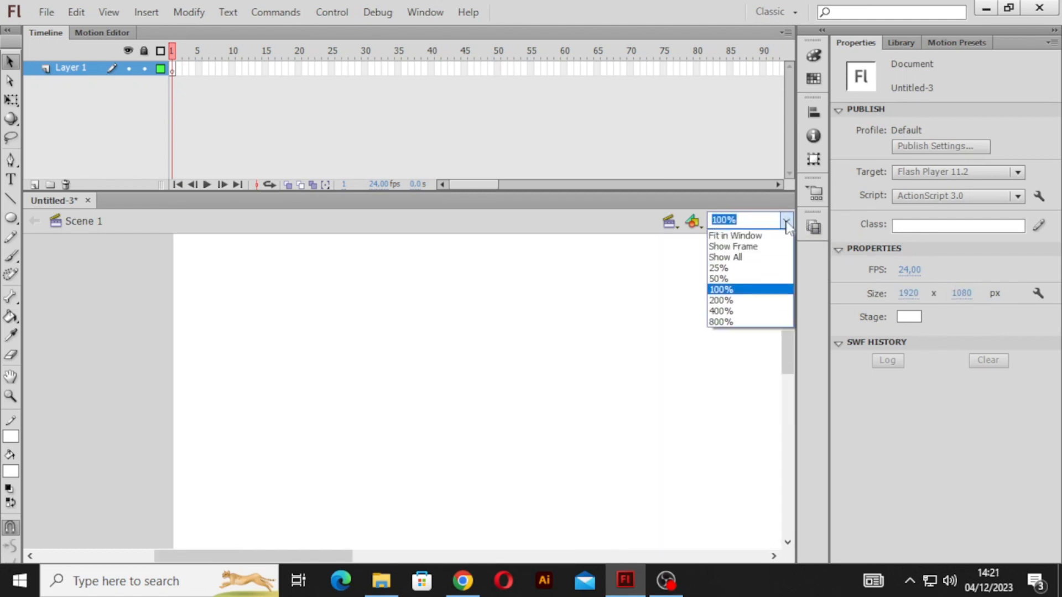
pyautogui.click(755, 236)
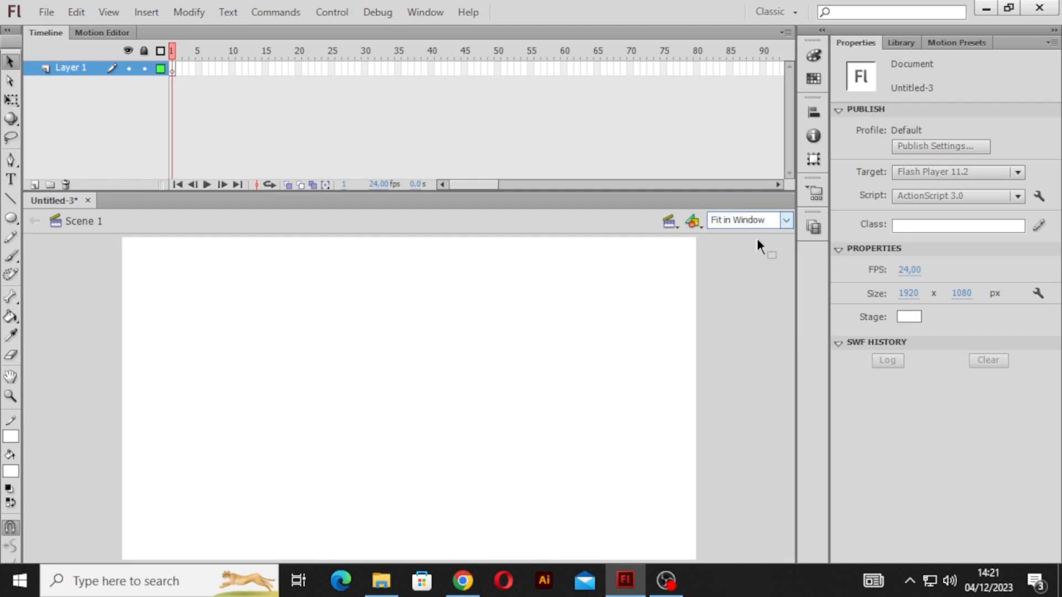
# Import the ANTARIKSA, BUMI and MATAHARI images from the PROJECT folder into the library and select ANTARIKSA.png there
pyautogui.click(44, 17)
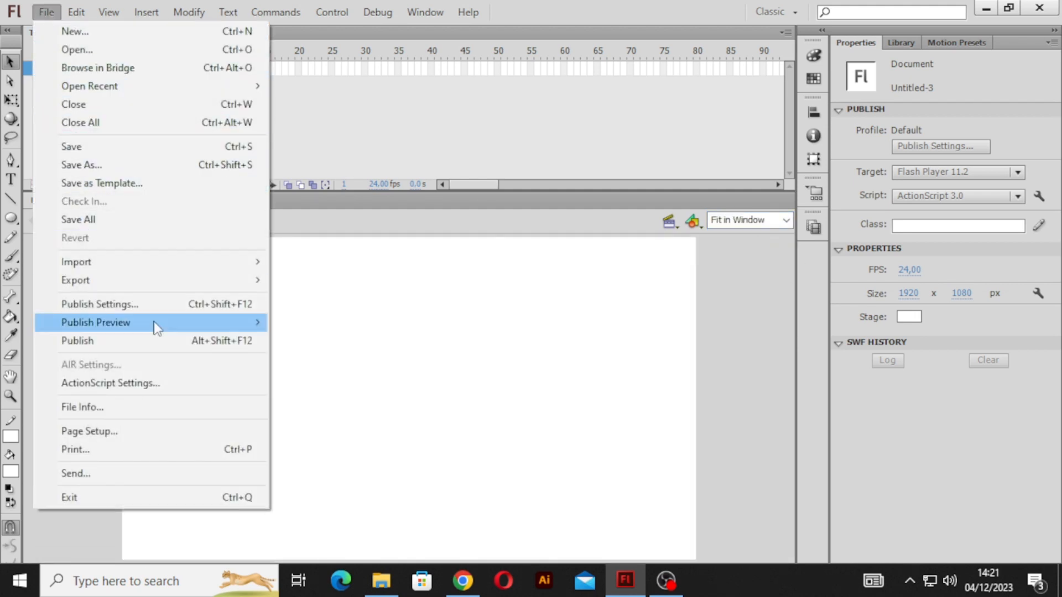
pyautogui.moveTo(159, 318)
pyautogui.moveTo(213, 262)
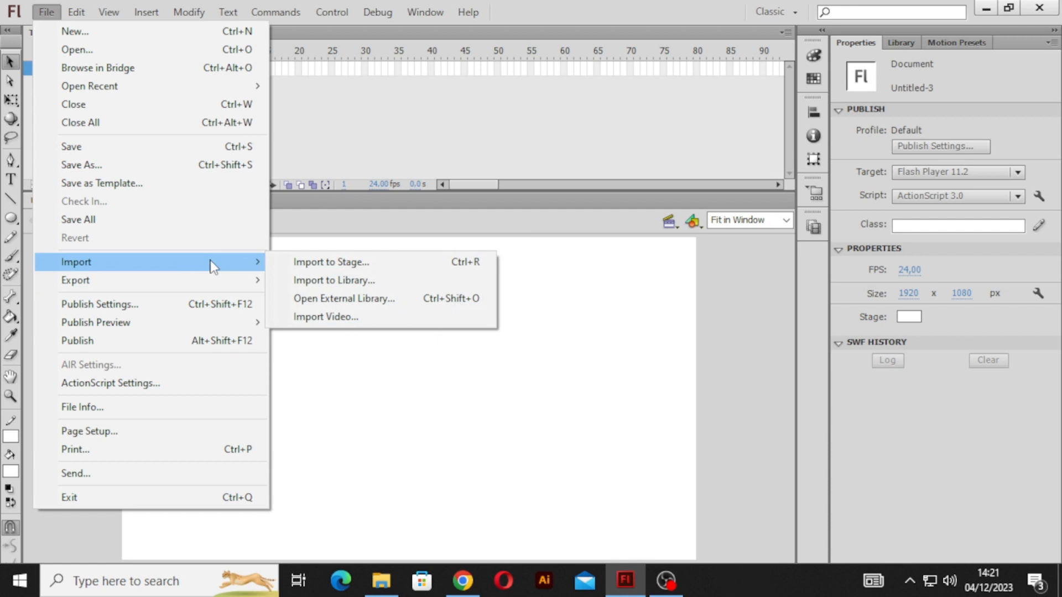
pyautogui.click(286, 280)
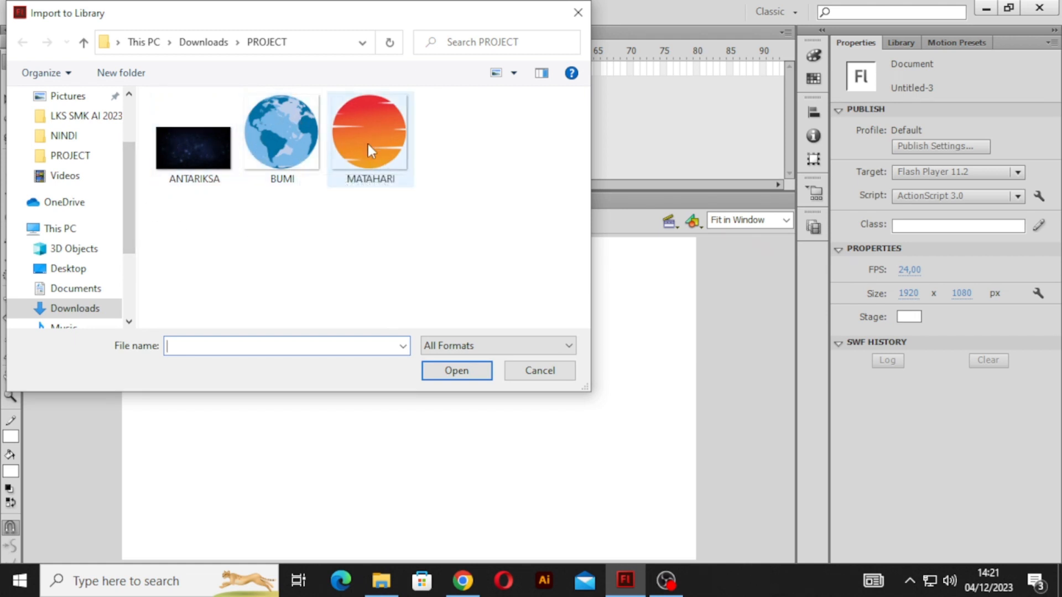
pyautogui.moveTo(185, 229); pyautogui.dragTo(362, 136)
pyautogui.click(471, 372)
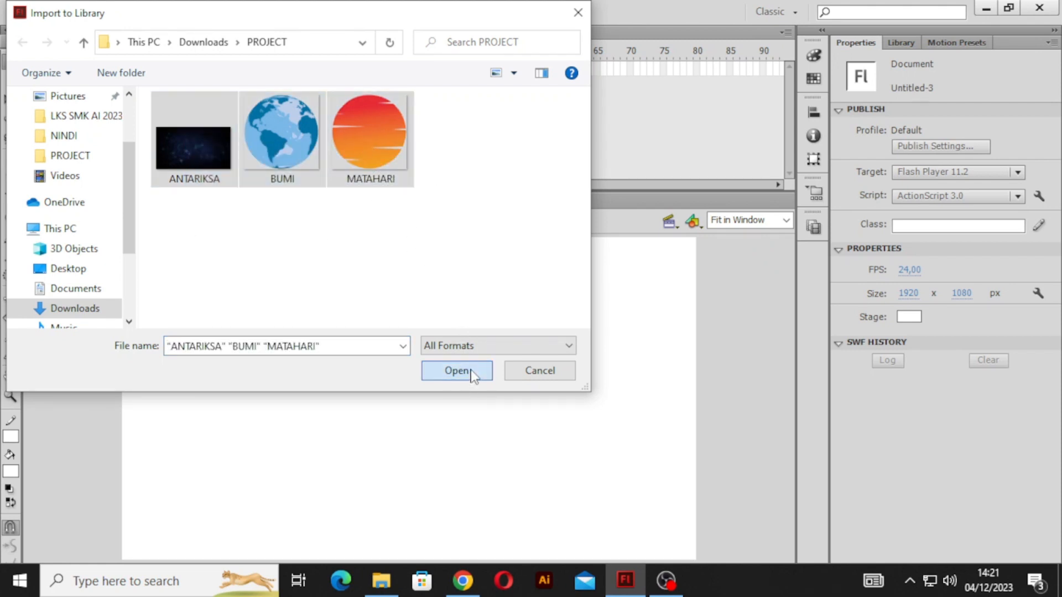
pyautogui.click(903, 45)
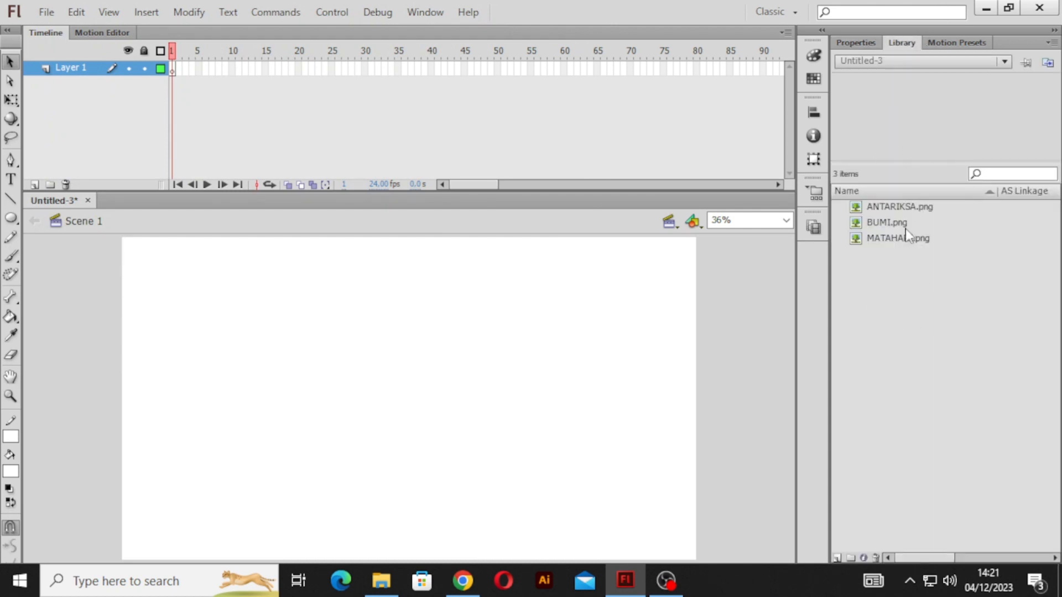
pyautogui.click(907, 208)
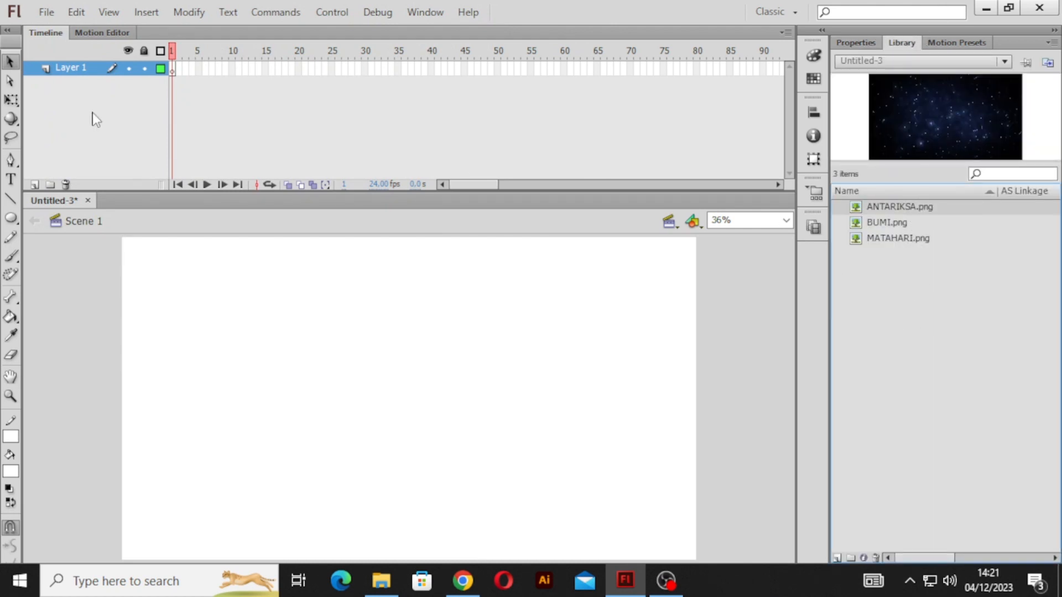
# Rename the document's only layer as Background
pyautogui.doubleClick(77, 69)
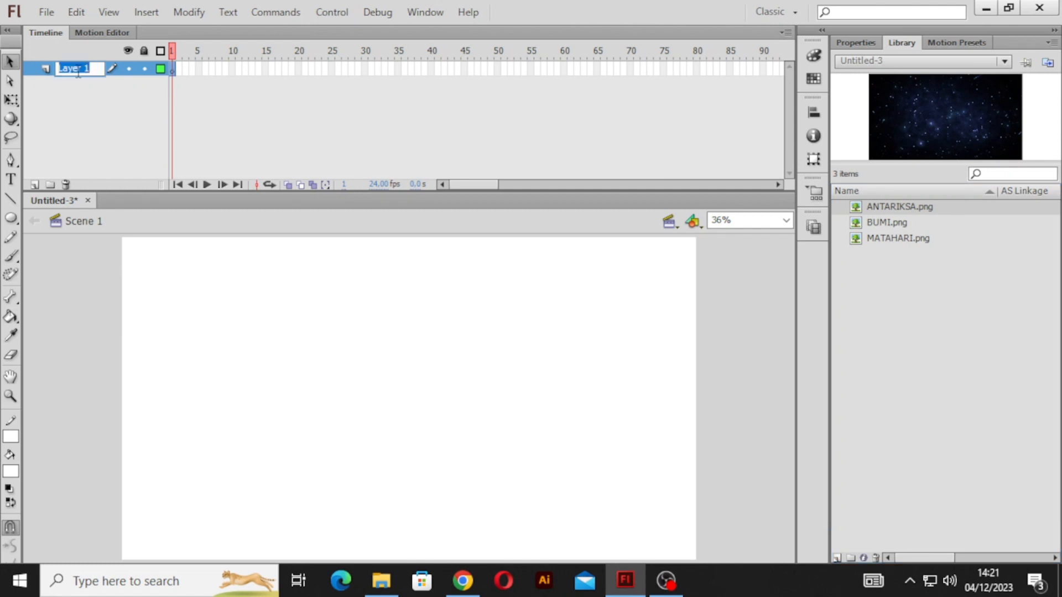
pyautogui.write('bACKGROUND')
pyautogui.press('BackSpace')
pyautogui.press('BackSpace')
pyautogui.press('BackSpace')
pyautogui.press('BackSpace')
pyautogui.press('BackSpace')
pyautogui.press('BackSpace')
pyautogui.press('BackSpace')
pyautogui.press('BackSpace')
pyautogui.press('BackSpace')
pyautogui.press('BackSpace')
pyautogui.write('Background')
pyautogui.press('Return')
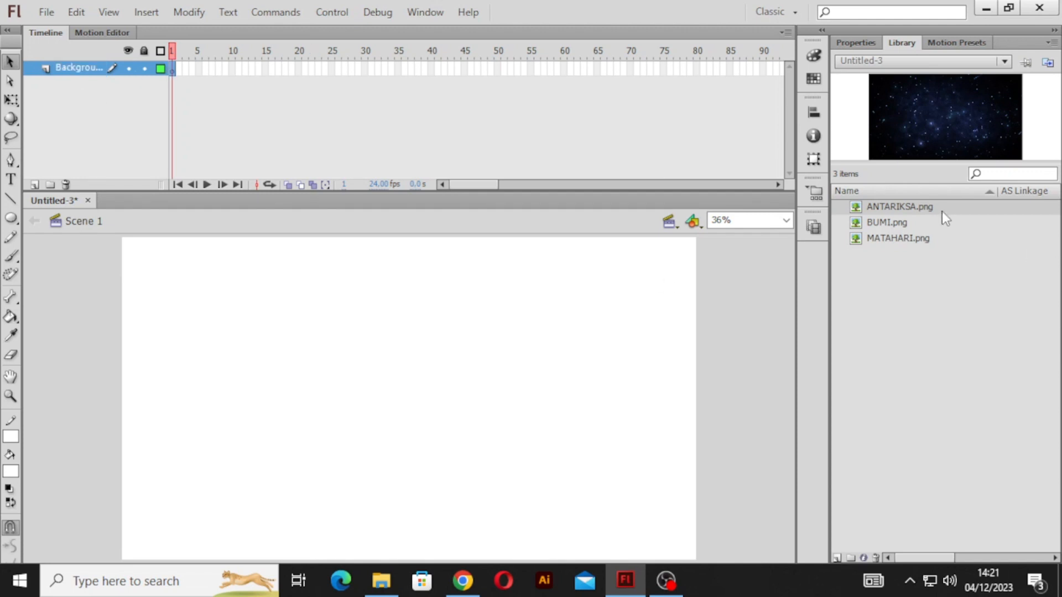
# Place ANTARIKSA.png on the stage in the Background layer and set its position to X 0, Y 0
pyautogui.moveTo(938, 216); pyautogui.dragTo(387, 366)
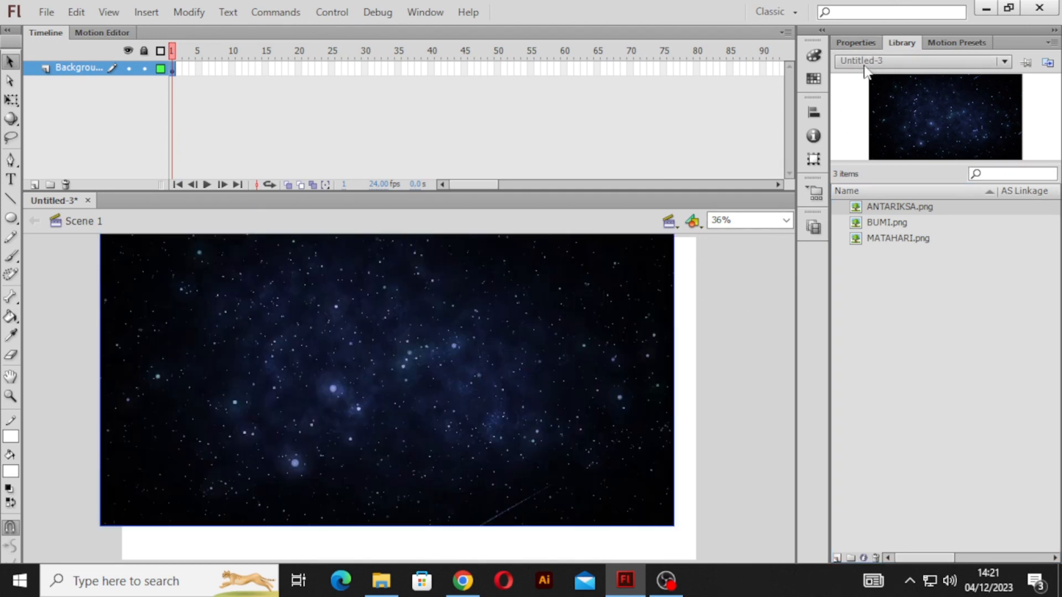
pyautogui.click(859, 46)
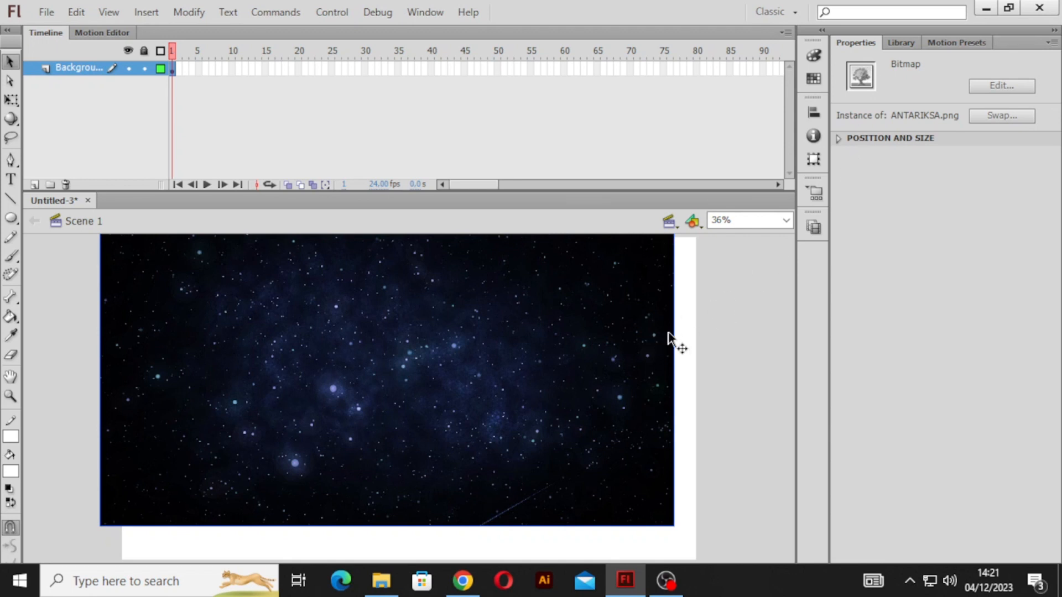
pyautogui.click(685, 357)
pyautogui.click(426, 426)
pyautogui.click(839, 139)
pyautogui.click(906, 160)
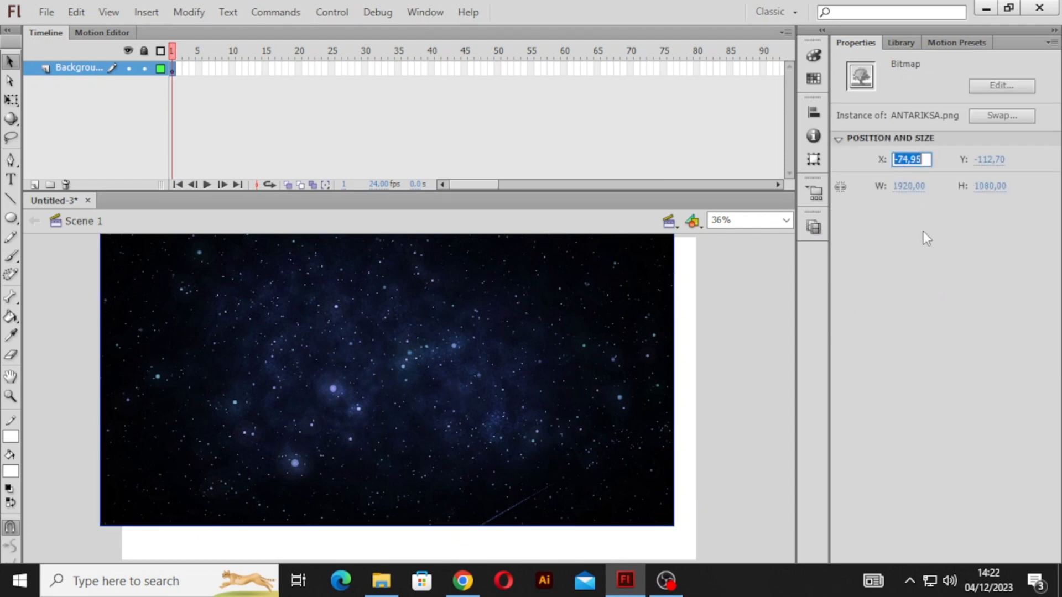
pyautogui.write('0')
pyautogui.click(984, 159)
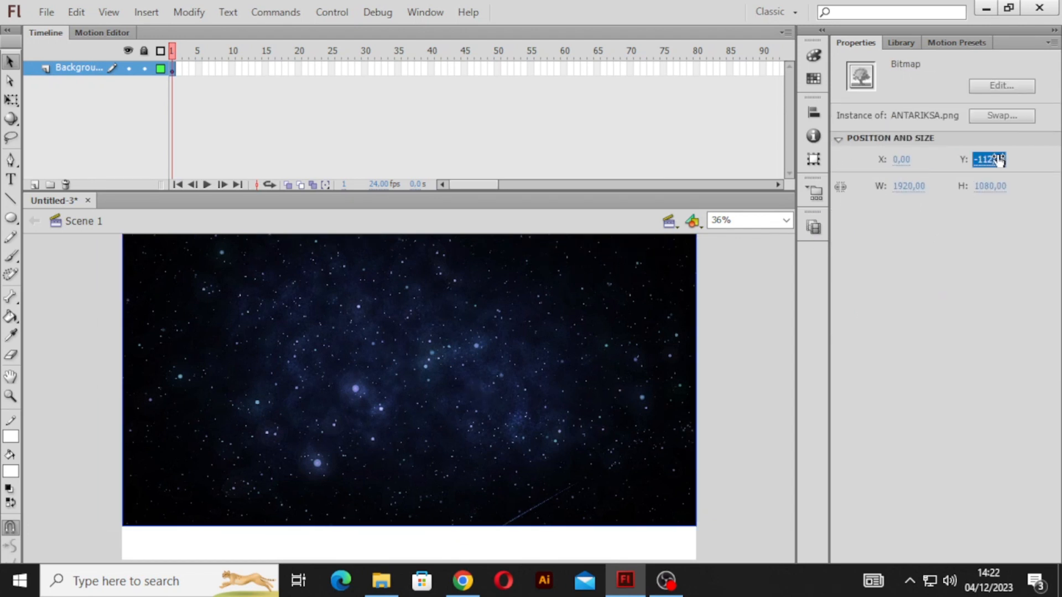
pyautogui.write('0')
pyautogui.press('Return')
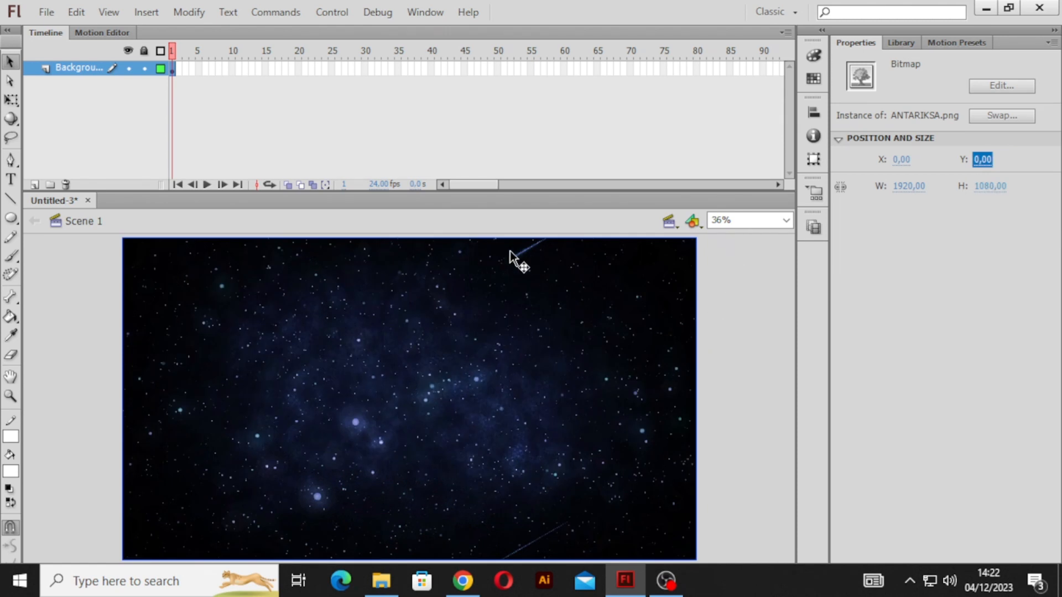
pyautogui.click(770, 347)
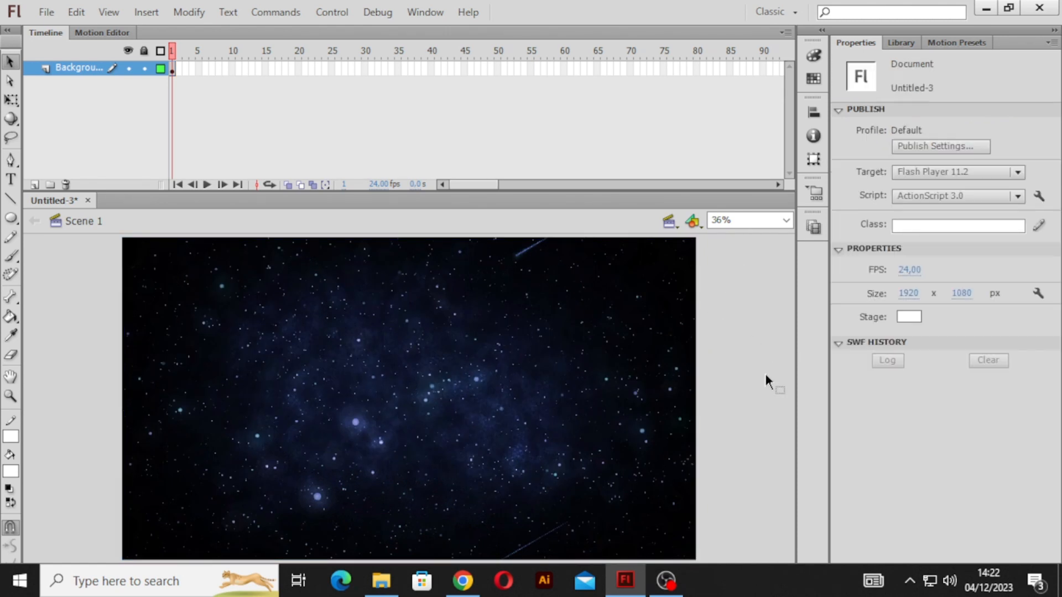
pyautogui.click(785, 220)
pyautogui.click(765, 237)
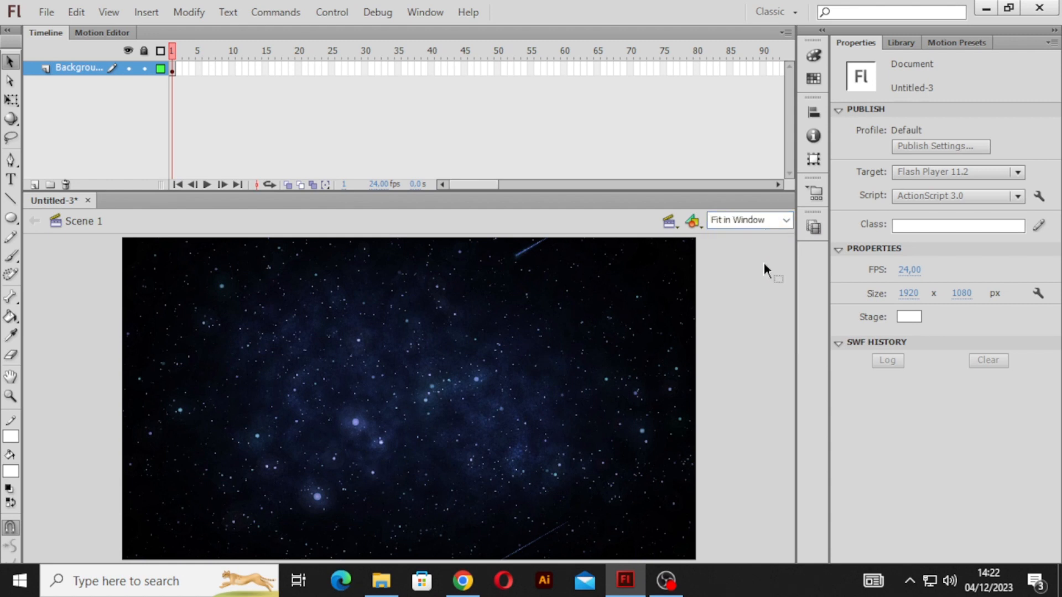
# Add a new layer above Background and name it Matahari
pyautogui.click(900, 39)
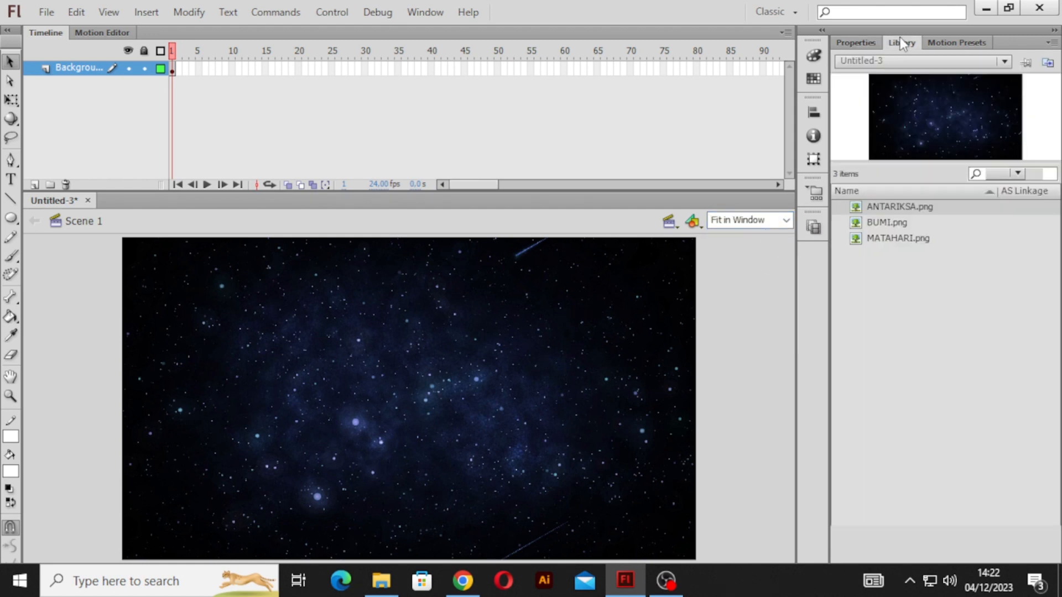
pyautogui.click(34, 185)
pyautogui.doubleClick(70, 69)
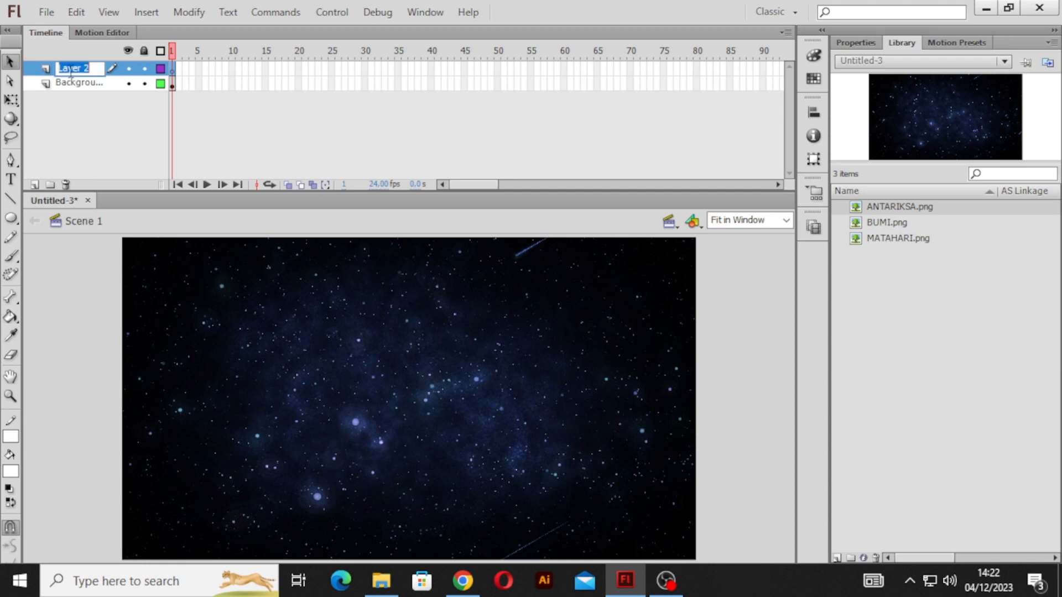
pyautogui.write('Matahari')
pyautogui.press('Return')
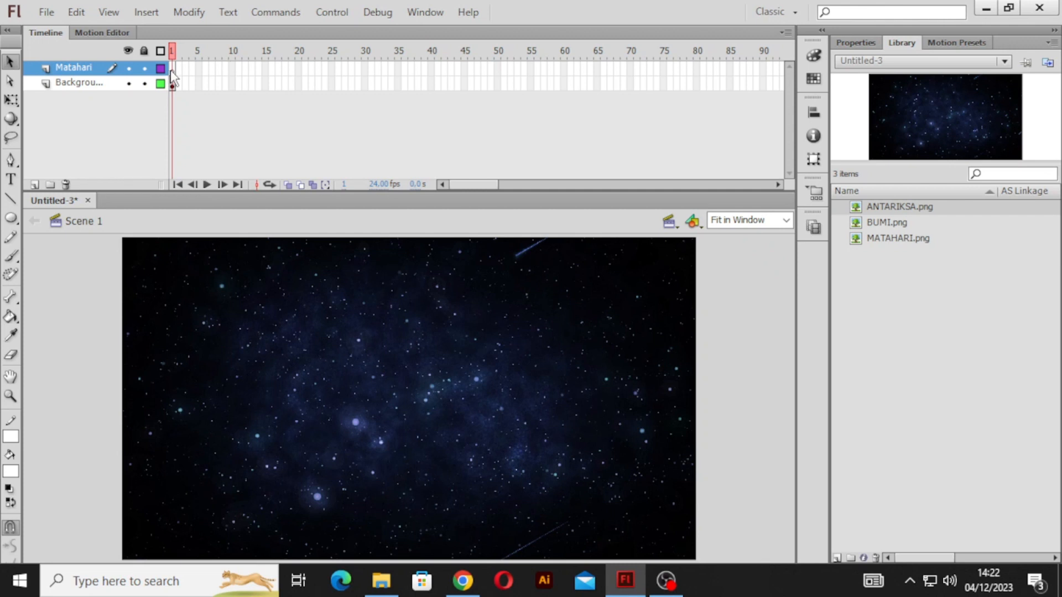
# Place MATAHARI.png on the Matahari layer near the centre of the stage, slightly below the middle
pyautogui.moveTo(925, 240); pyautogui.dragTo(420, 407)
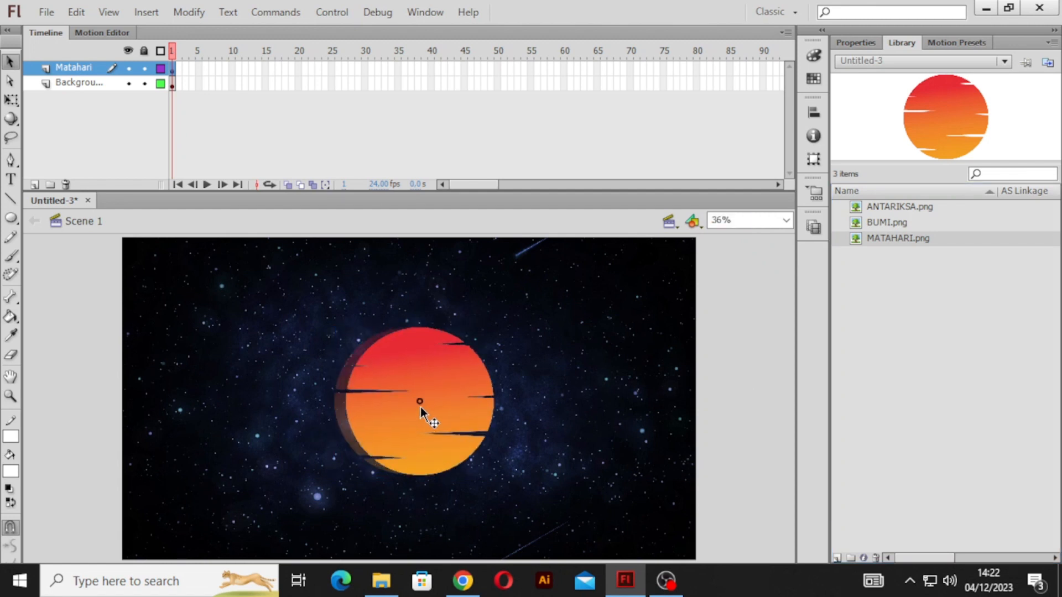
pyautogui.click(732, 359)
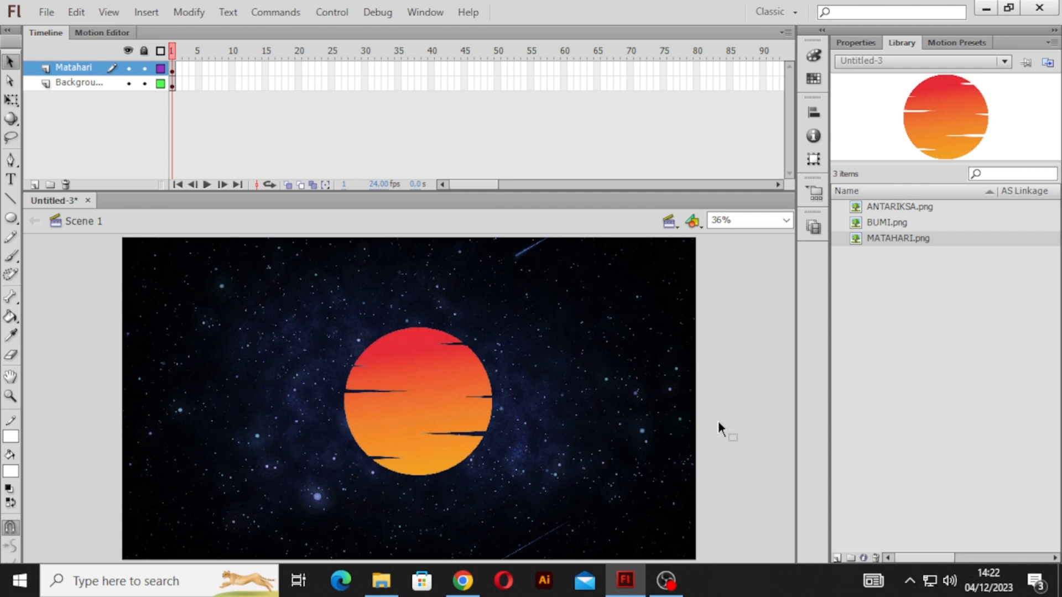
pyautogui.moveTo(426, 400); pyautogui.dragTo(426, 404)
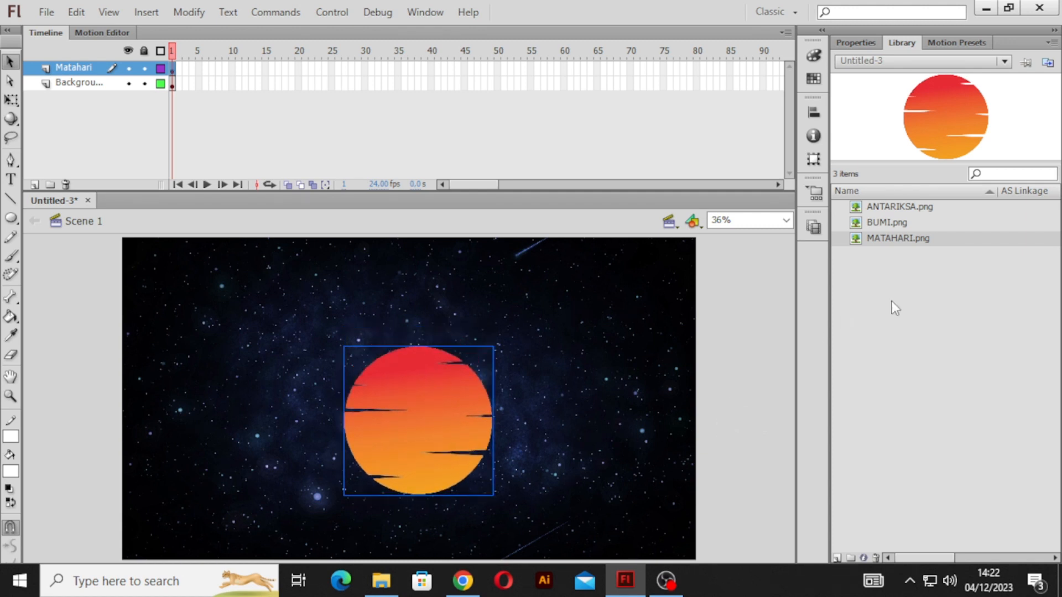
pyautogui.click(731, 375)
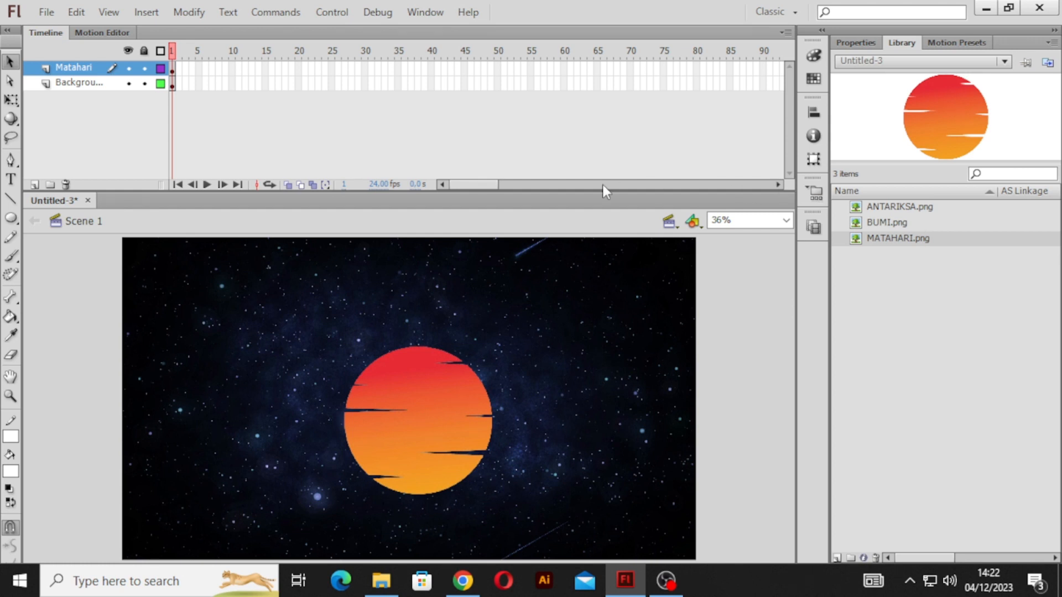
# Add a new layer above Matahari and name it Bumi
pyautogui.click(34, 185)
pyautogui.doubleClick(74, 68)
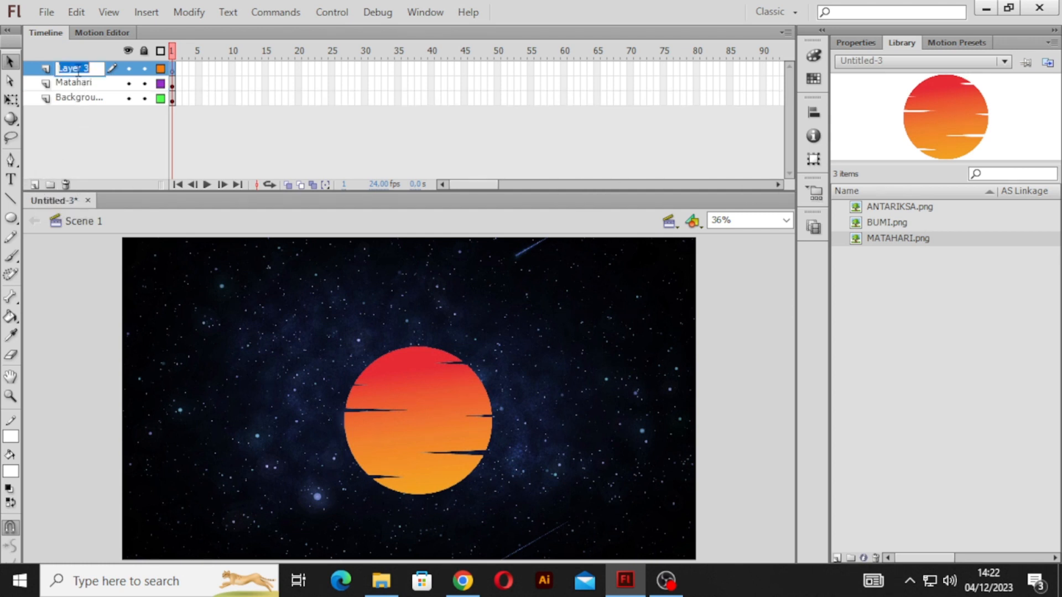
pyautogui.write('Bumi')
pyautogui.press('Return')
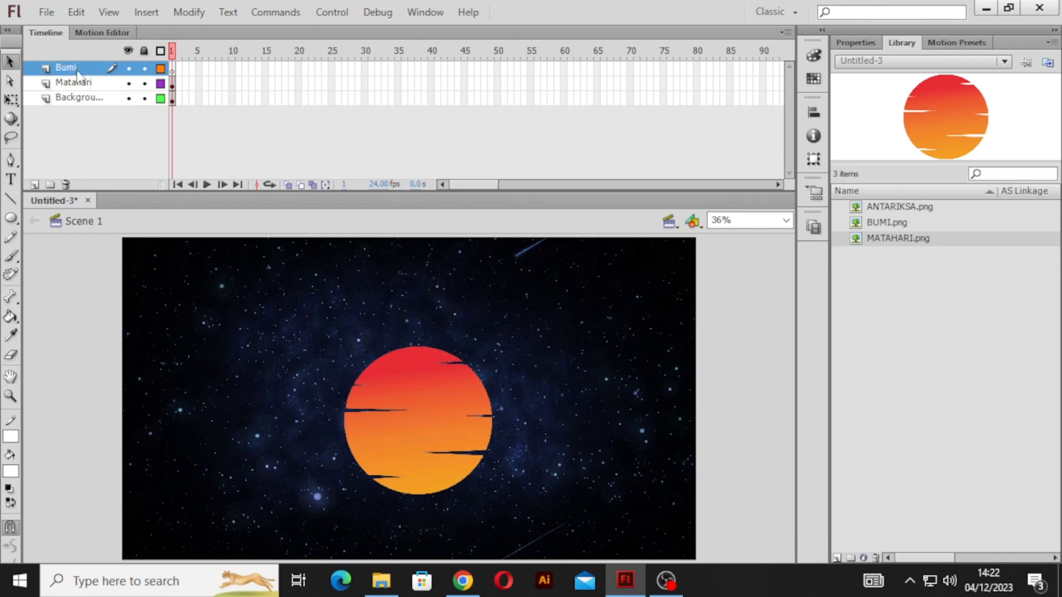
# Place BUMI.png on the Bumi layer to the left of the sun and shrink it proportionally to under half its size with Free Transform
pyautogui.click(937, 224)
pyautogui.moveTo(930, 225); pyautogui.dragTo(232, 426)
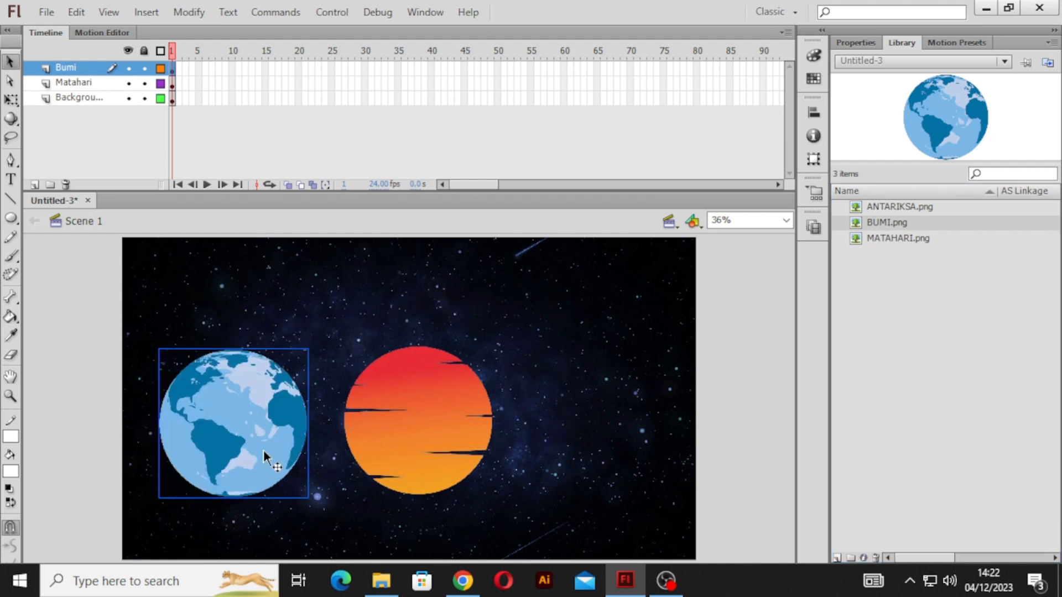
pyautogui.click(11, 100)
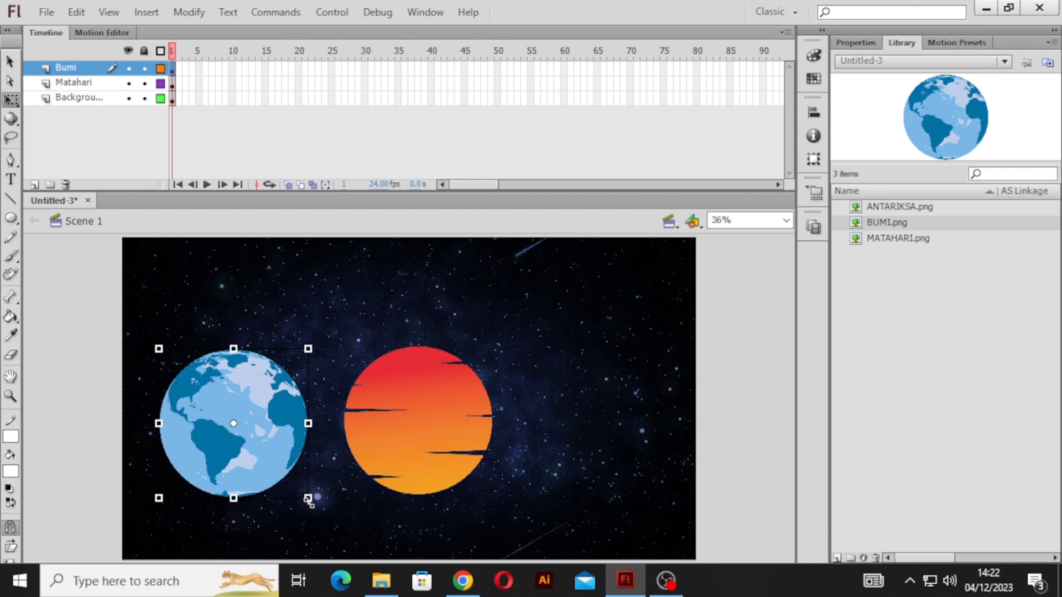
pyautogui.moveTo(307, 498); pyautogui.dragTo(206, 472)
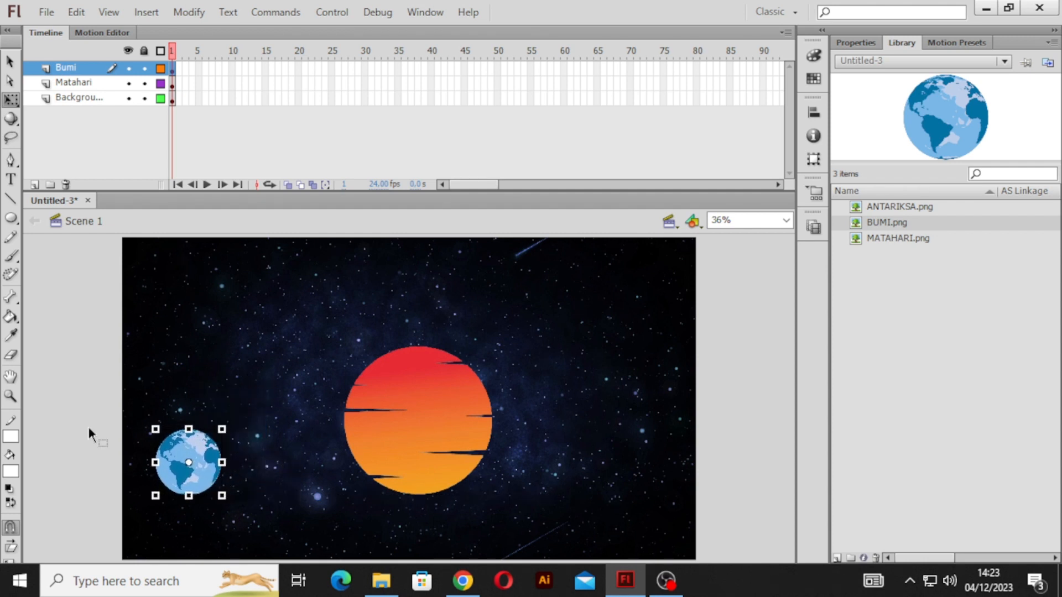
pyautogui.click(72, 419)
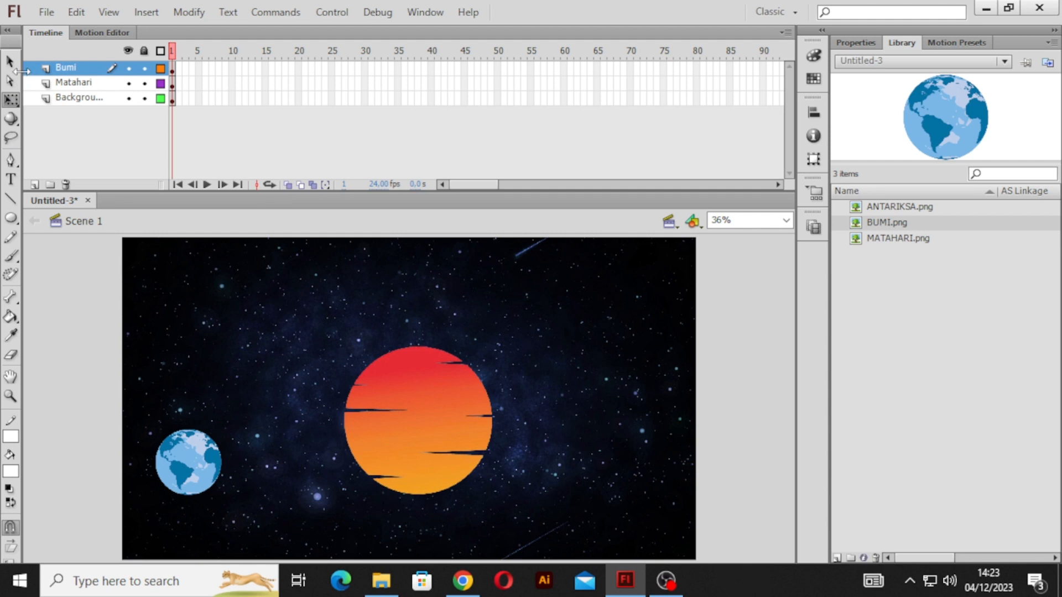
# Add a new layer above Bumi and name it Lintasan
pyautogui.click(10, 62)
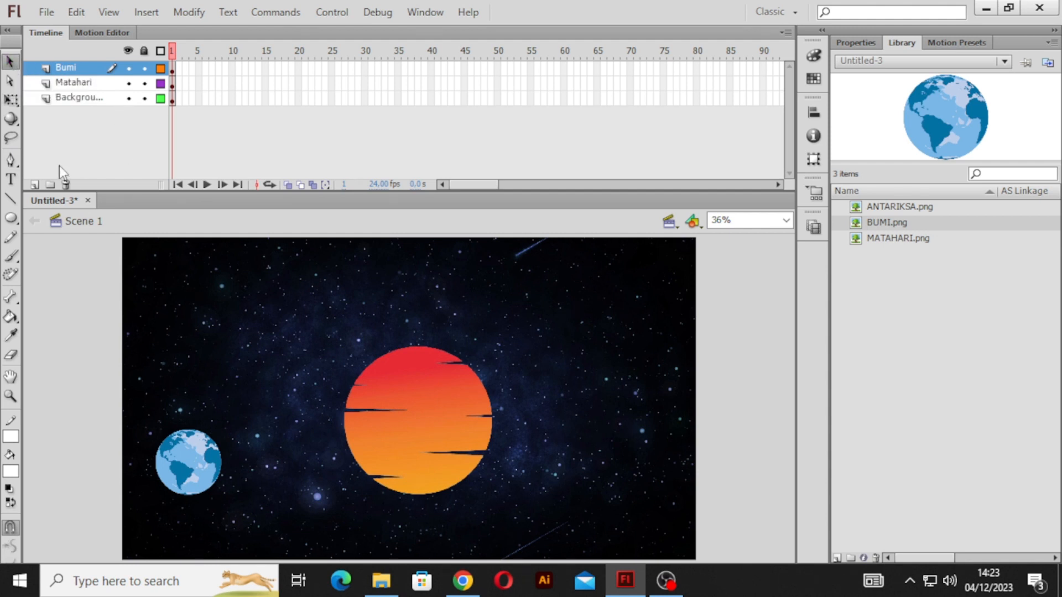
pyautogui.click(34, 184)
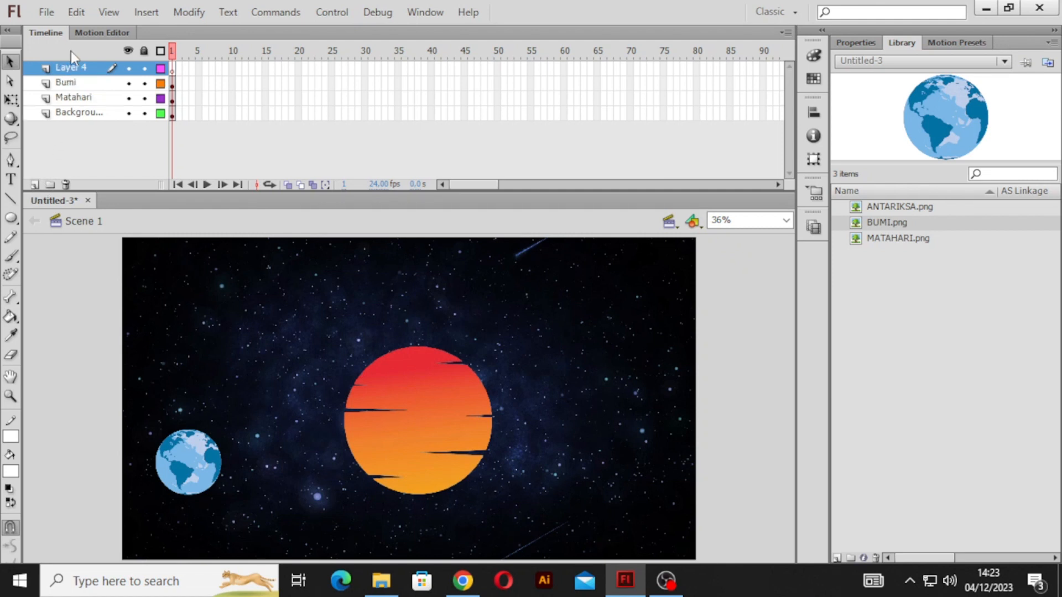
pyautogui.doubleClick(72, 68)
pyautogui.write('Lintasan')
pyautogui.press('Return')
# Draw a wide, flat ellipse with a white outline and no fill across the sun on the Lintasan layer using the Oval Tool
pyautogui.click(12, 218)
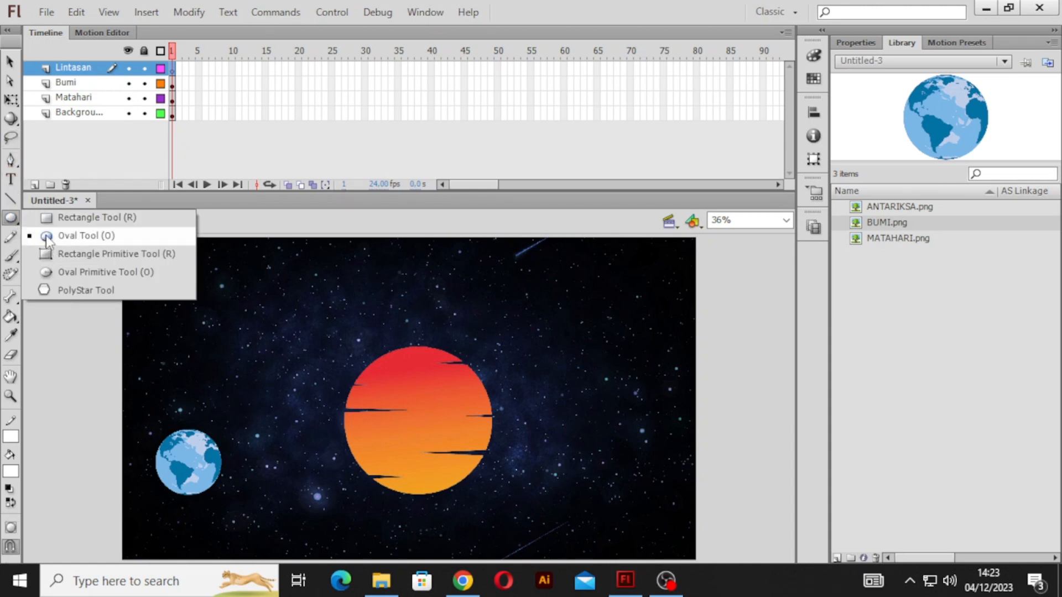
pyautogui.click(47, 237)
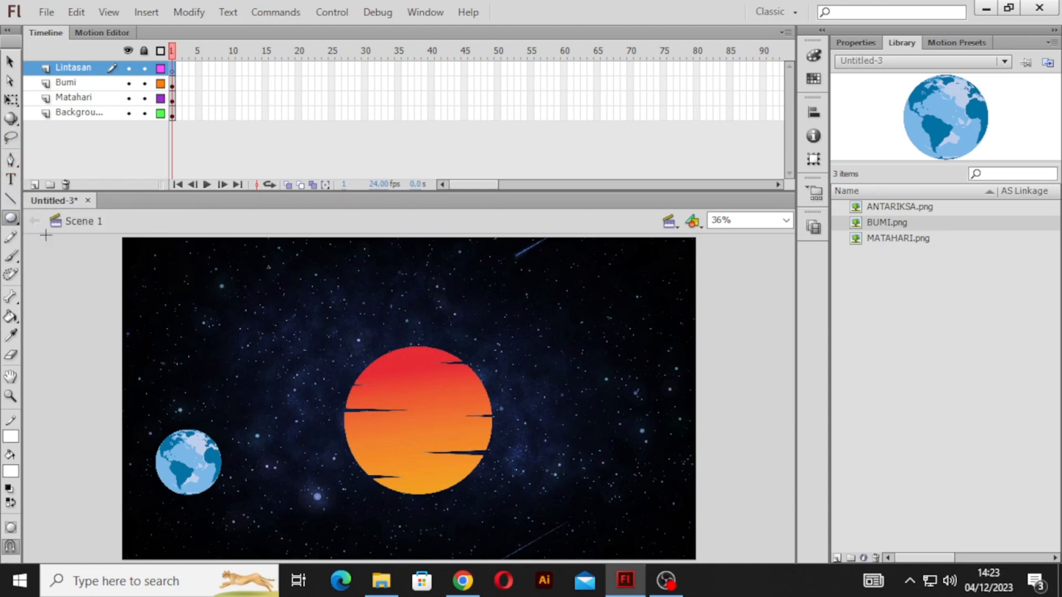
pyautogui.click(11, 471)
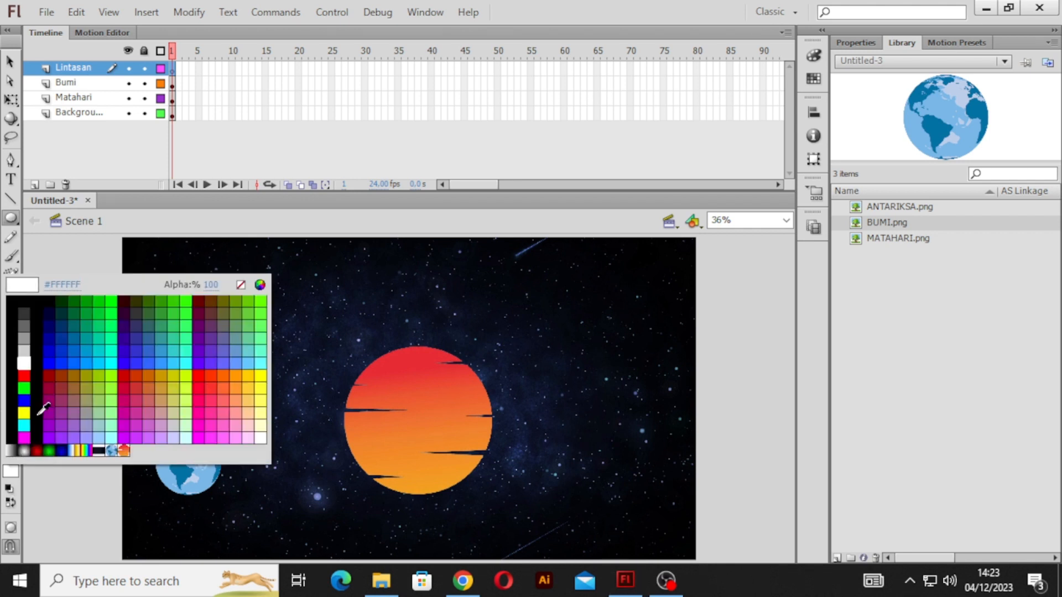
pyautogui.click(241, 285)
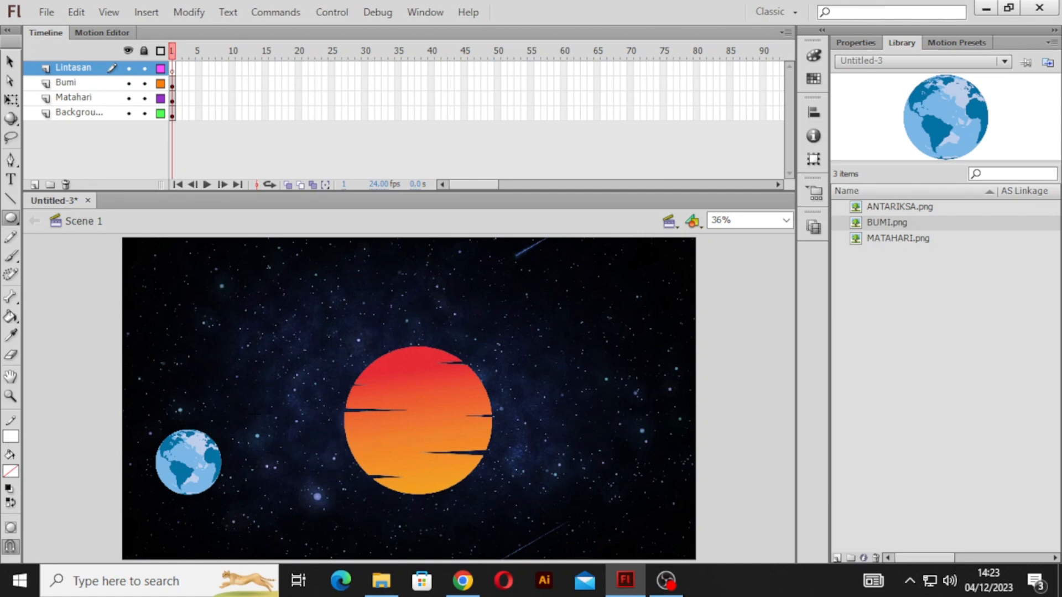
pyautogui.moveTo(255, 415)
pyautogui.mouseDown()
pyautogui.moveTo(477, 405)
pyautogui.moveTo(635, 450)
pyautogui.mouseUp()
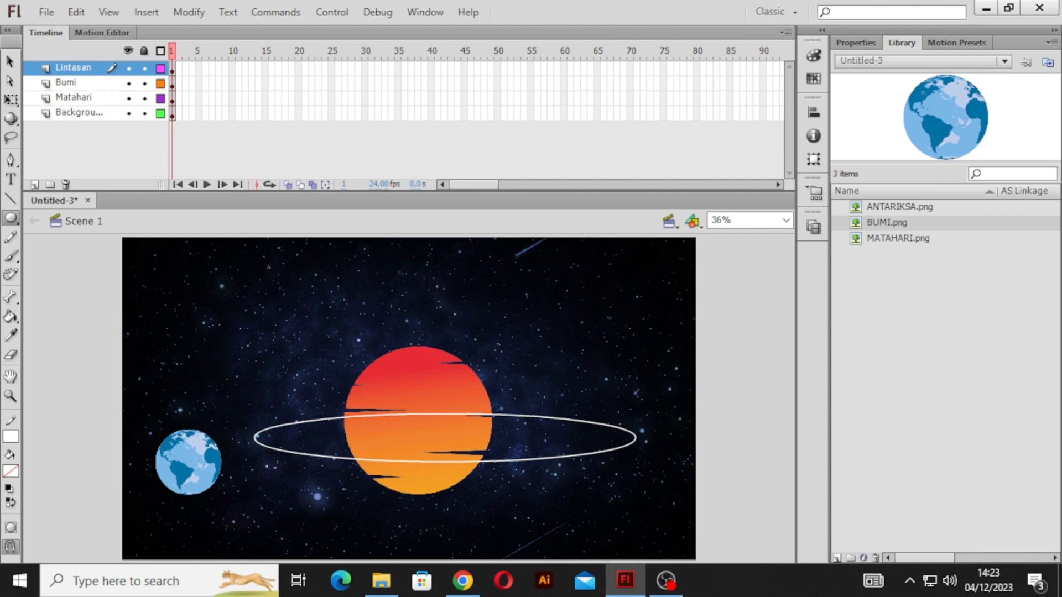
# Rotate the orbit ellipse slightly counterclockwise with Free Transform so its right end tilts upward
pyautogui.click(11, 99)
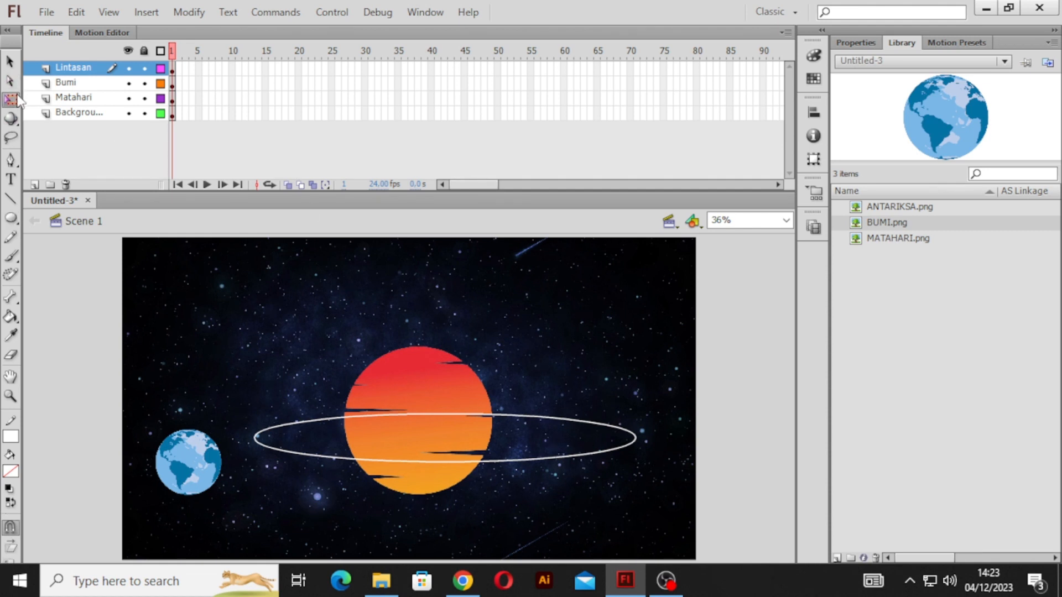
pyautogui.click(634, 437)
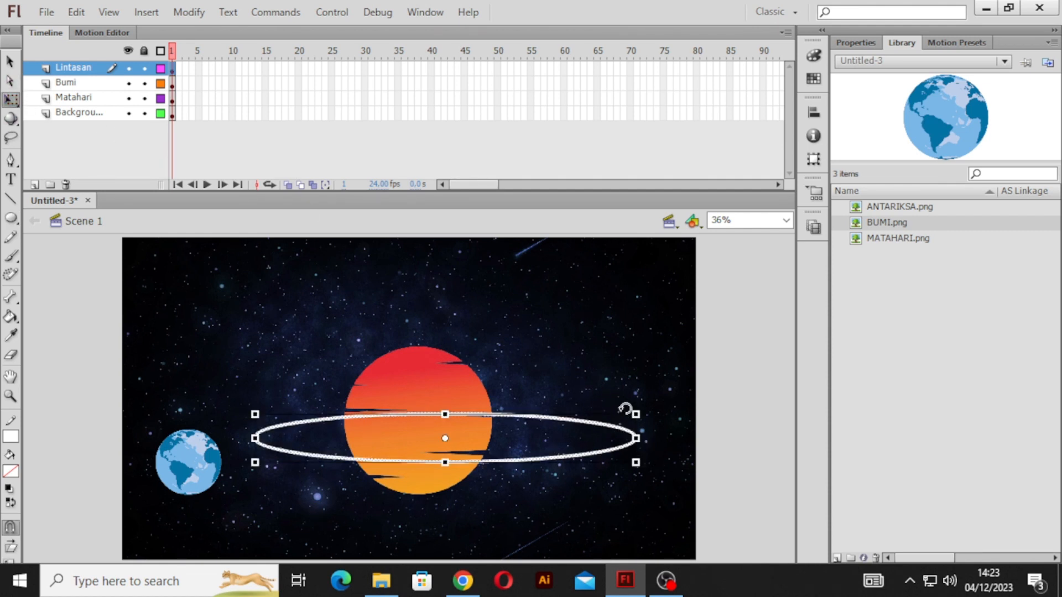
pyautogui.moveTo(625, 408); pyautogui.dragTo(615, 392)
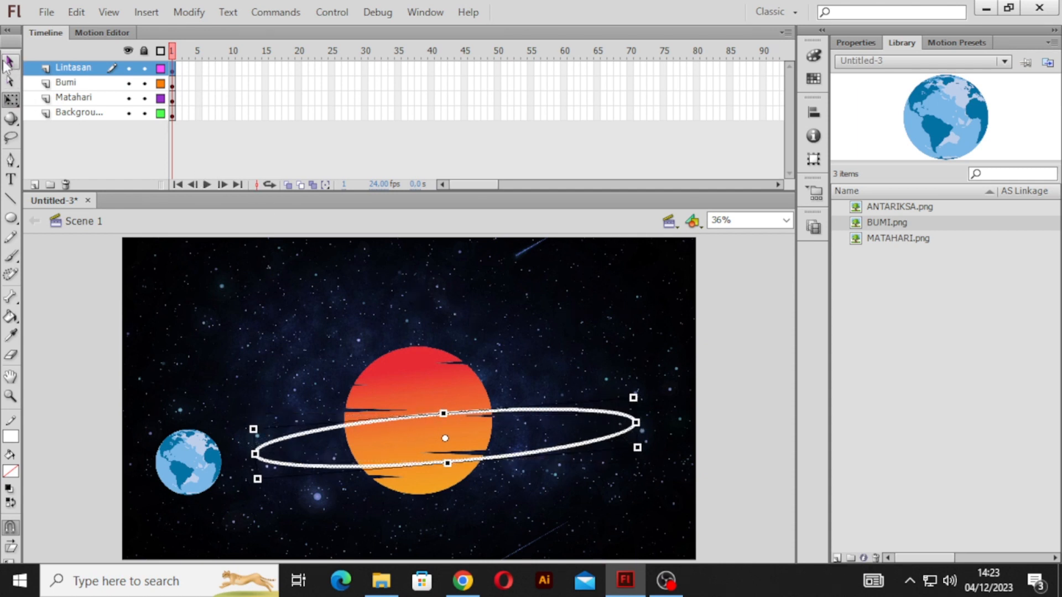
# Move the tilted orbit ellipse slightly left and up so it is roughly centred on the sun, nudging it into place
pyautogui.click(8, 62)
pyautogui.moveTo(567, 413); pyautogui.dragTo(545, 409)
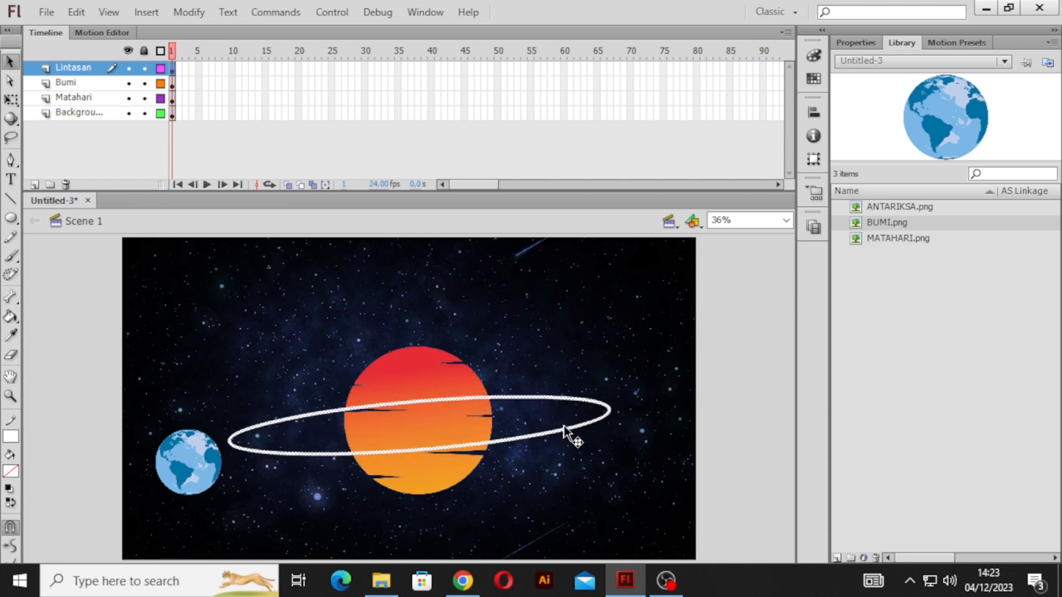
pyautogui.press('Down')
pyautogui.press('Down')
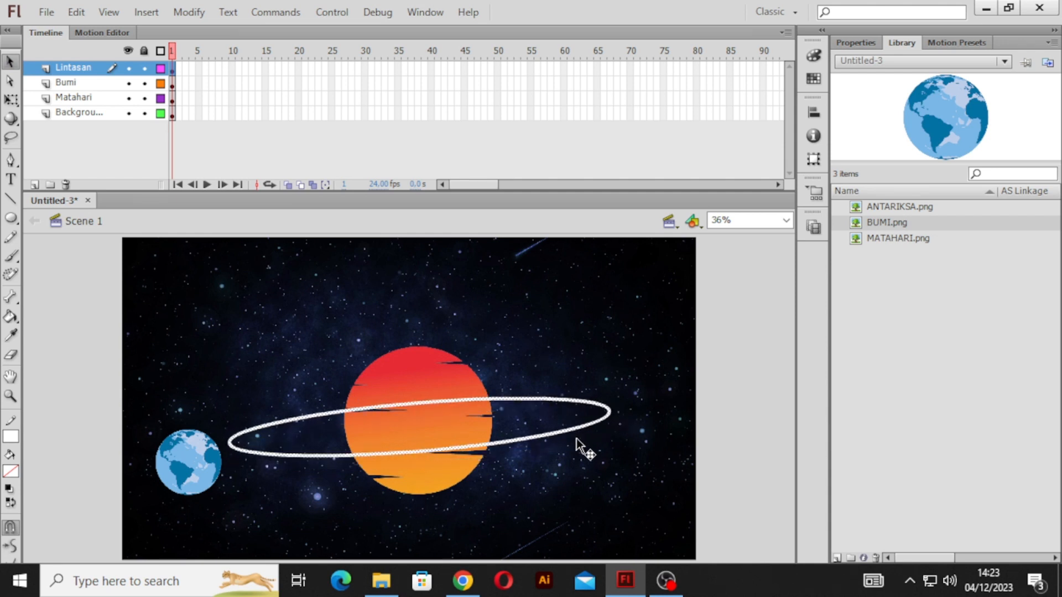
pyautogui.press('Right')
pyautogui.press('Right')
pyautogui.press('Right')
pyautogui.press('Right')
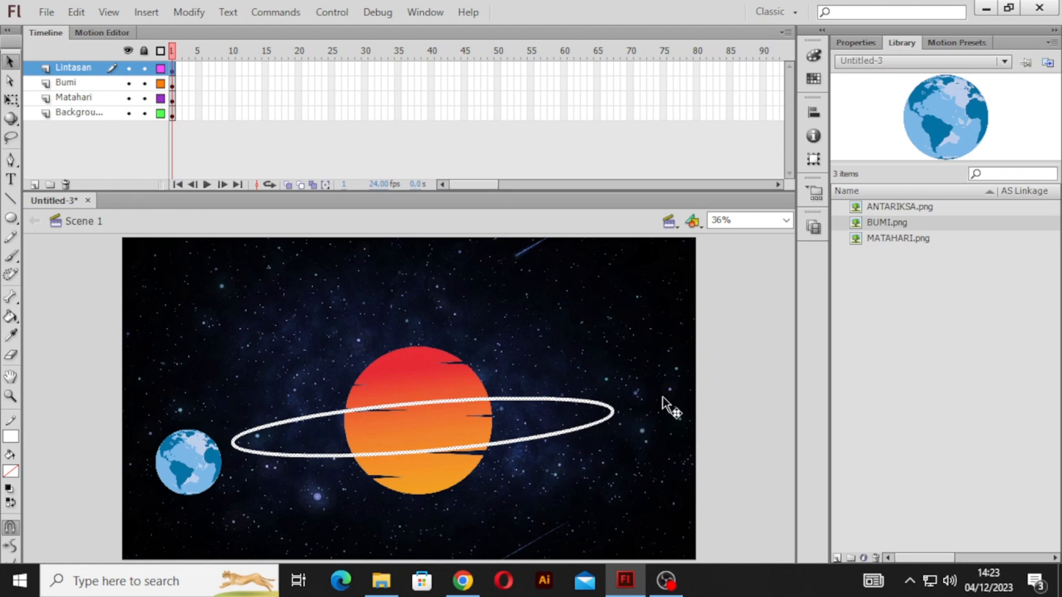
pyautogui.click(631, 397)
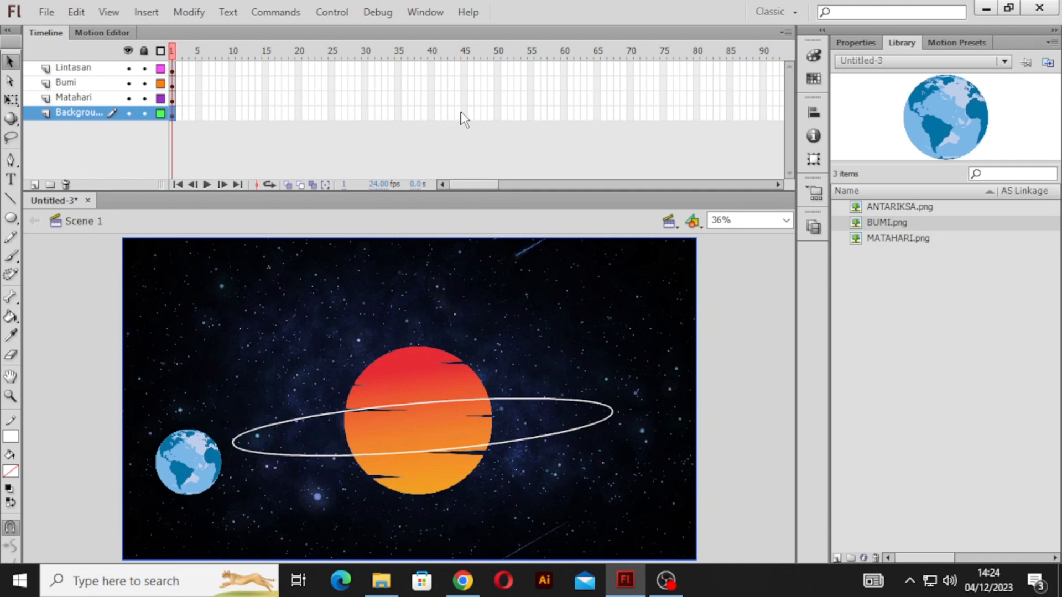
# Extend the Background and Matahari layers to frame 90 by inserting a frame on each
pyautogui.rightClick(763, 115)
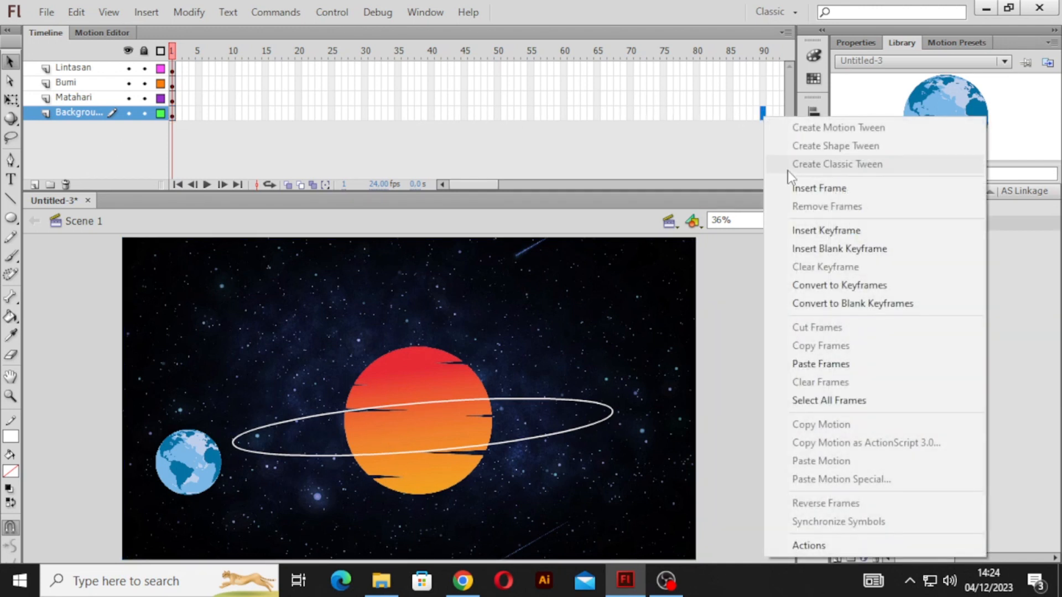
pyautogui.click(812, 188)
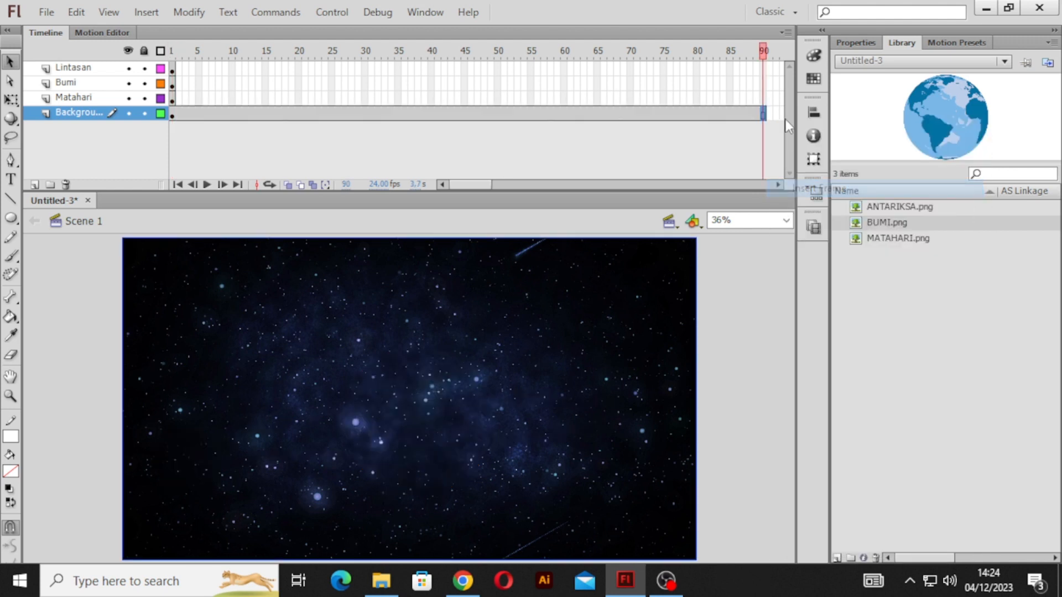
pyautogui.click(763, 98)
pyautogui.rightClick(763, 98)
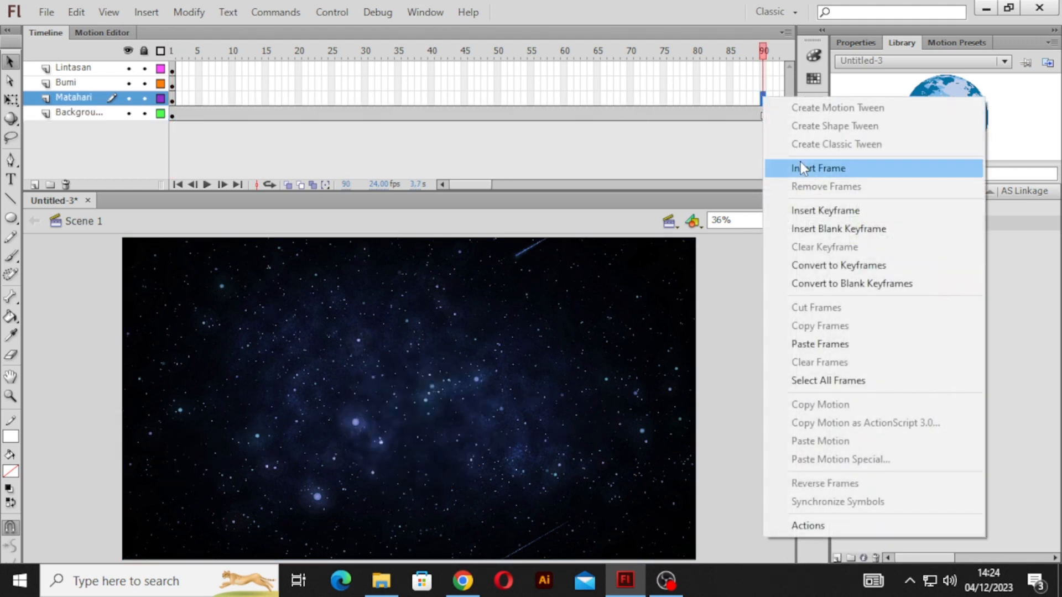
pyautogui.click(800, 166)
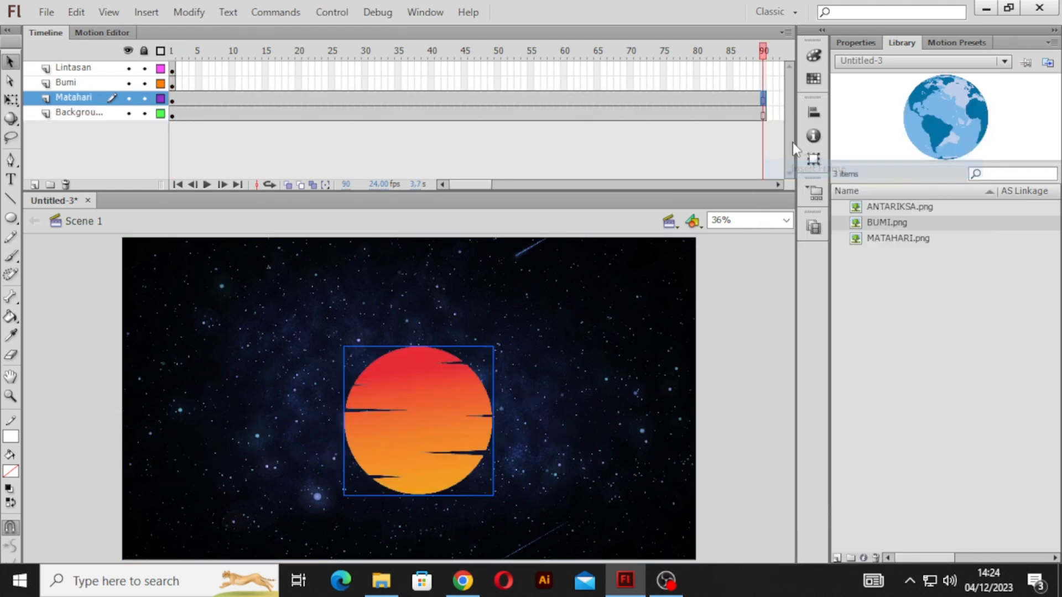
# Insert a keyframe at frame 90 of the Bumi layer and extend the Lintasan layer to frame 90 with a regular frame
pyautogui.rightClick(763, 83)
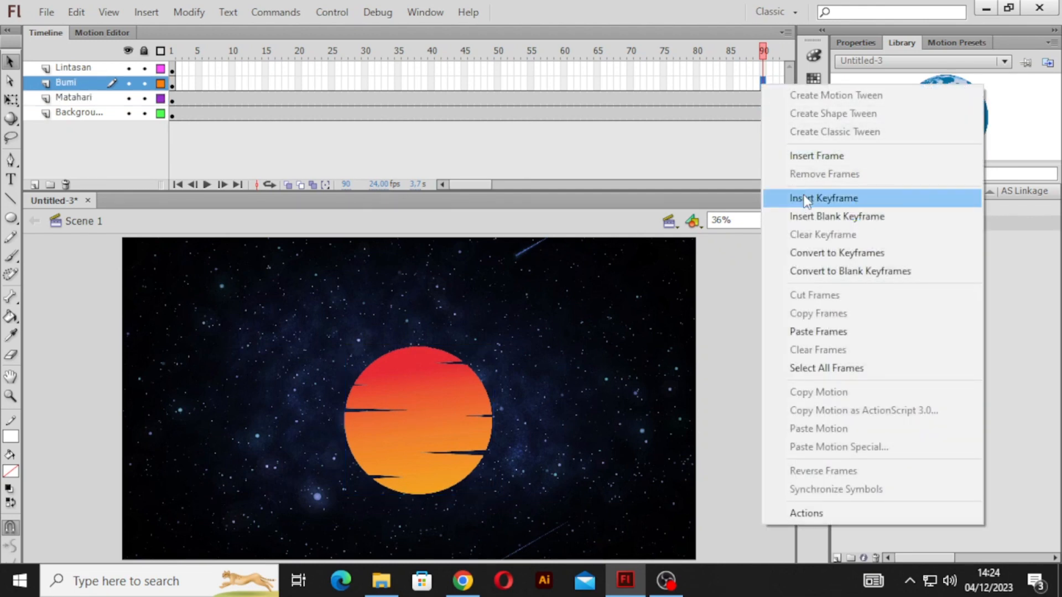
pyautogui.click(804, 197)
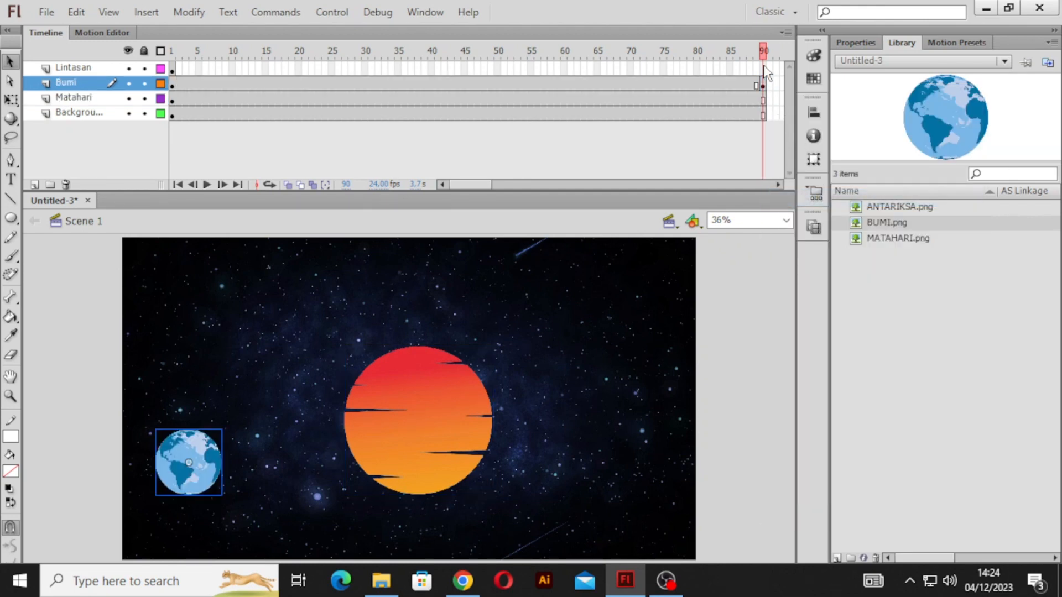
pyautogui.rightClick(762, 68)
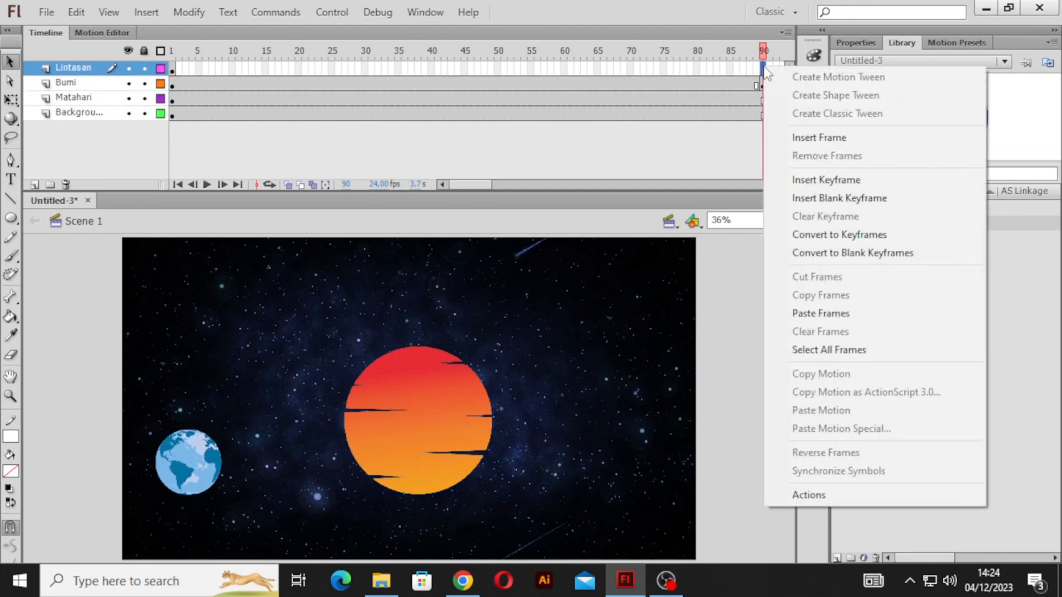
pyautogui.click(789, 138)
pyautogui.click(87, 327)
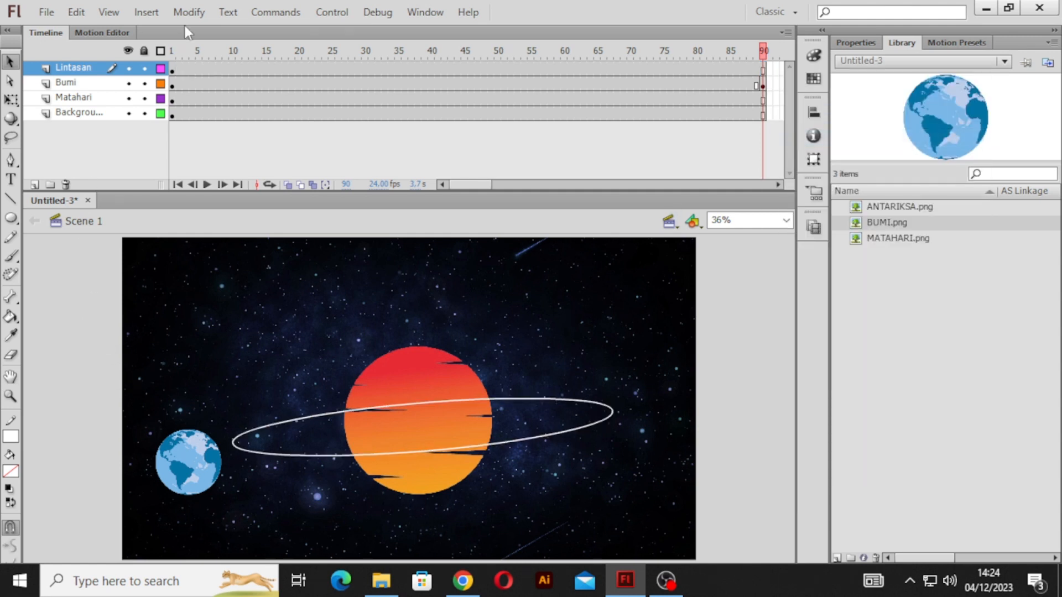
pyautogui.click(172, 68)
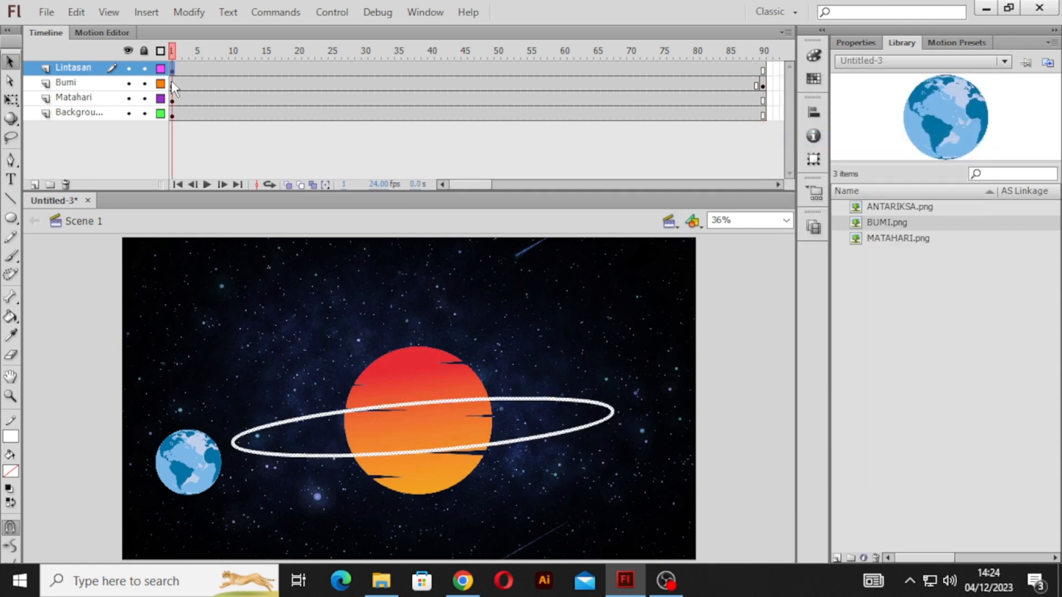
pyautogui.click(172, 84)
pyautogui.click(172, 99)
pyautogui.click(172, 114)
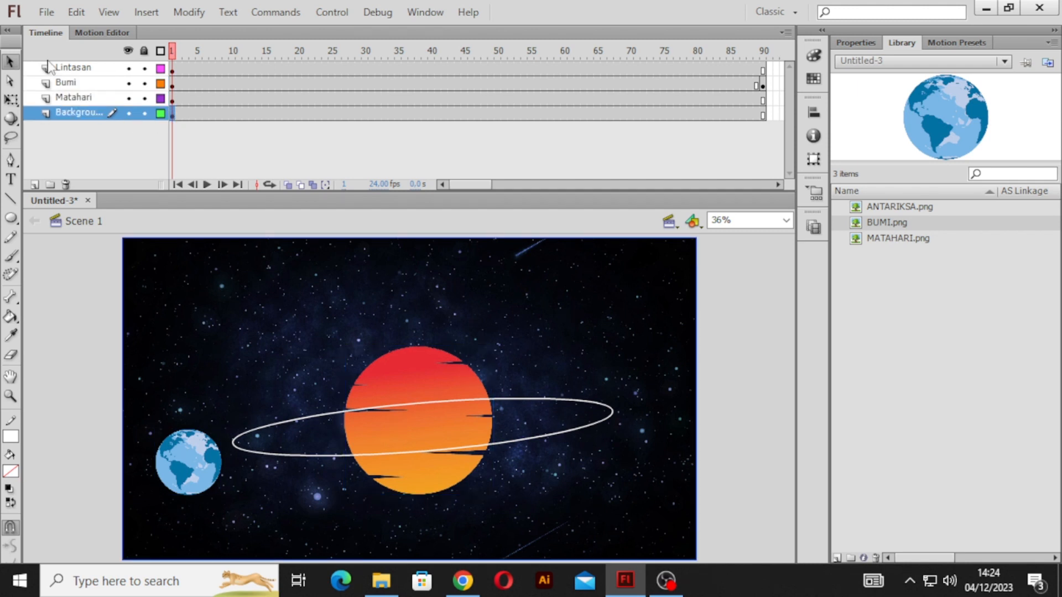
# Convert the Lintasan layer to a guide layer and nest the Bumi layer under it as a guided layer
pyautogui.click(71, 68)
pyautogui.rightClick(72, 68)
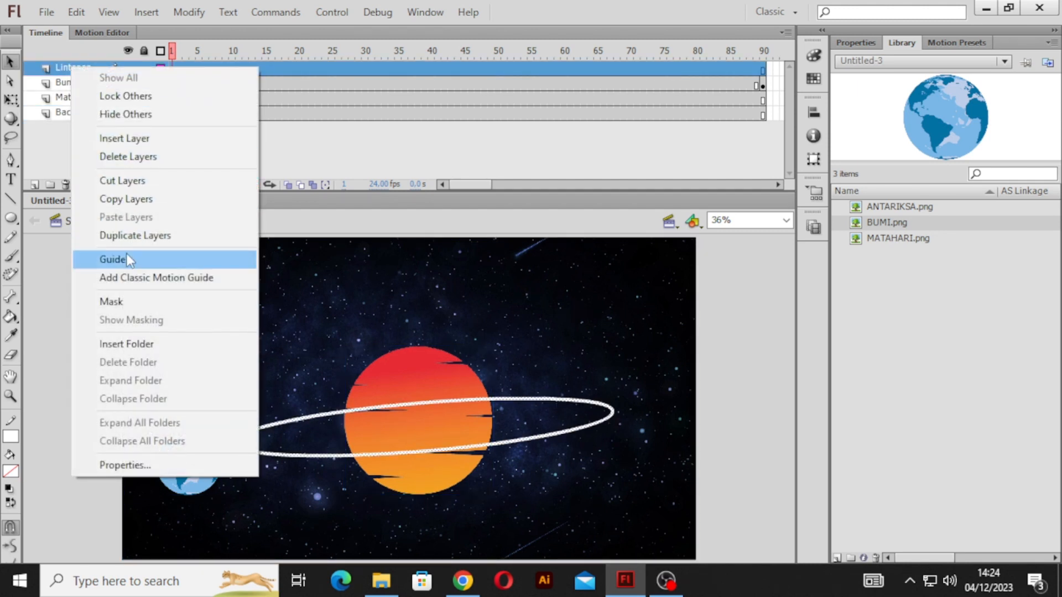
pyautogui.click(127, 258)
pyautogui.click(83, 83)
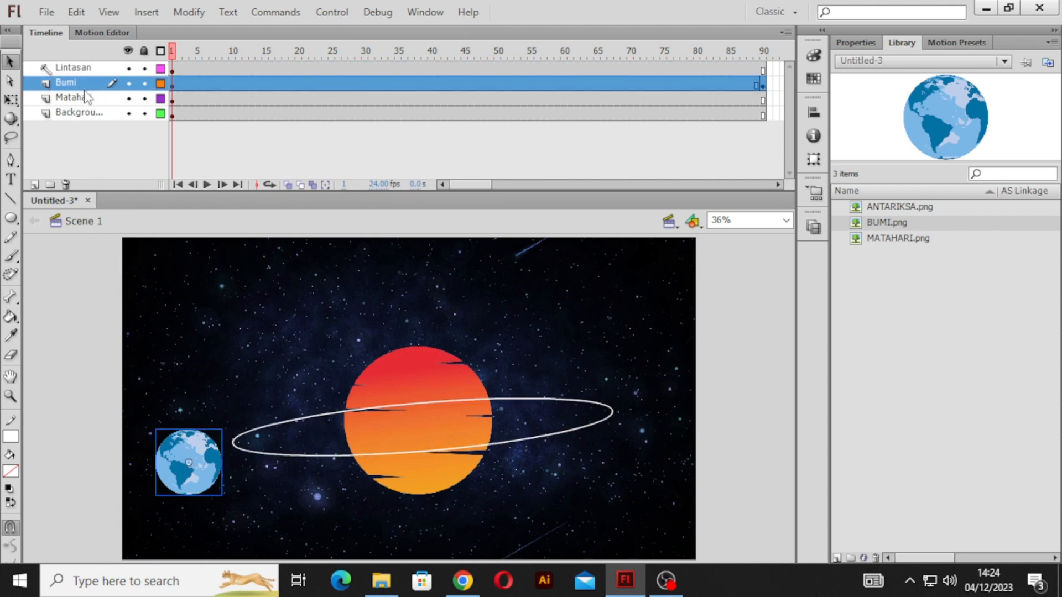
pyautogui.moveTo(77, 82); pyautogui.dragTo(80, 83)
# Add a new layer above Lintasan and name it Lintasan 2
pyautogui.click(174, 68)
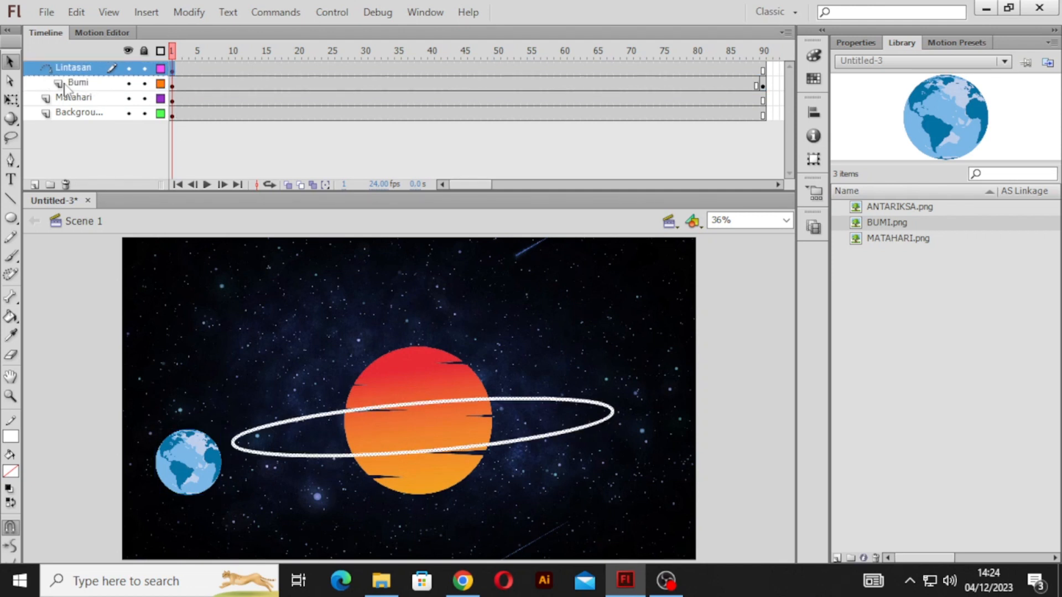
pyautogui.click(70, 70)
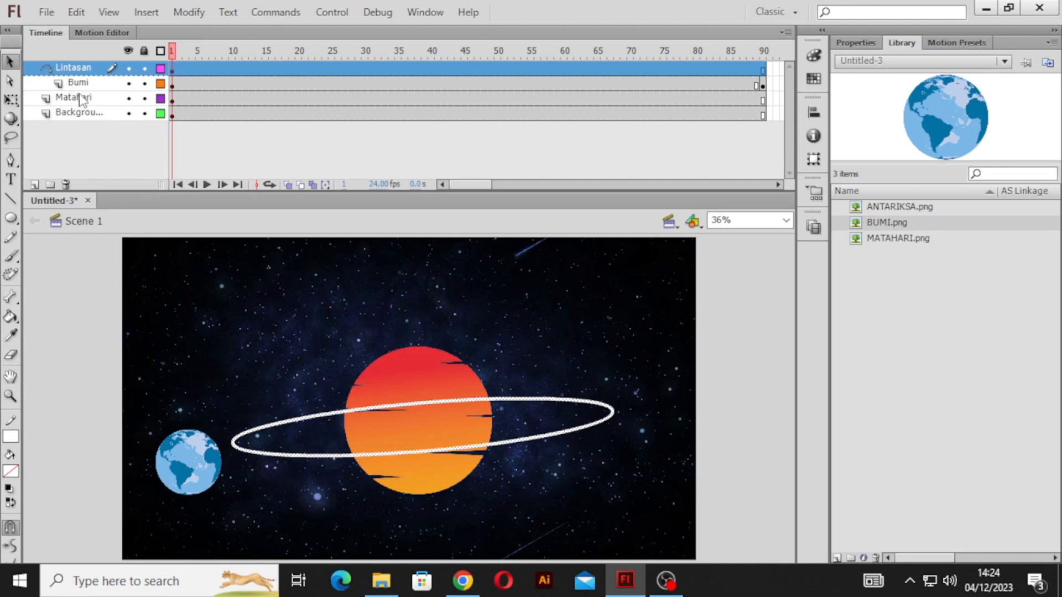
pyautogui.click(33, 185)
pyautogui.doubleClick(75, 69)
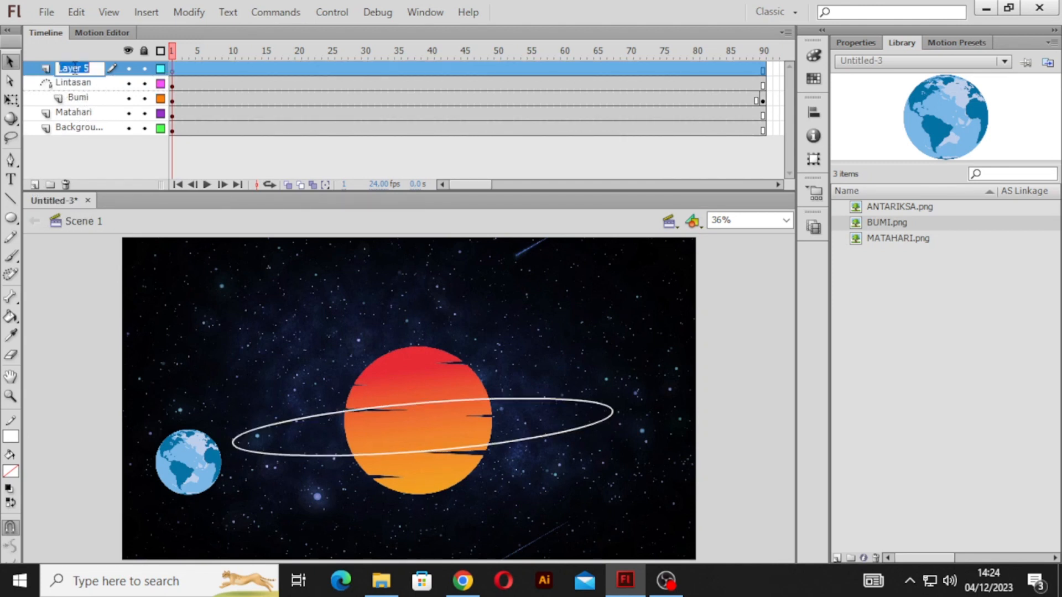
pyautogui.write('Lintasan 2')
pyautogui.press('Return')
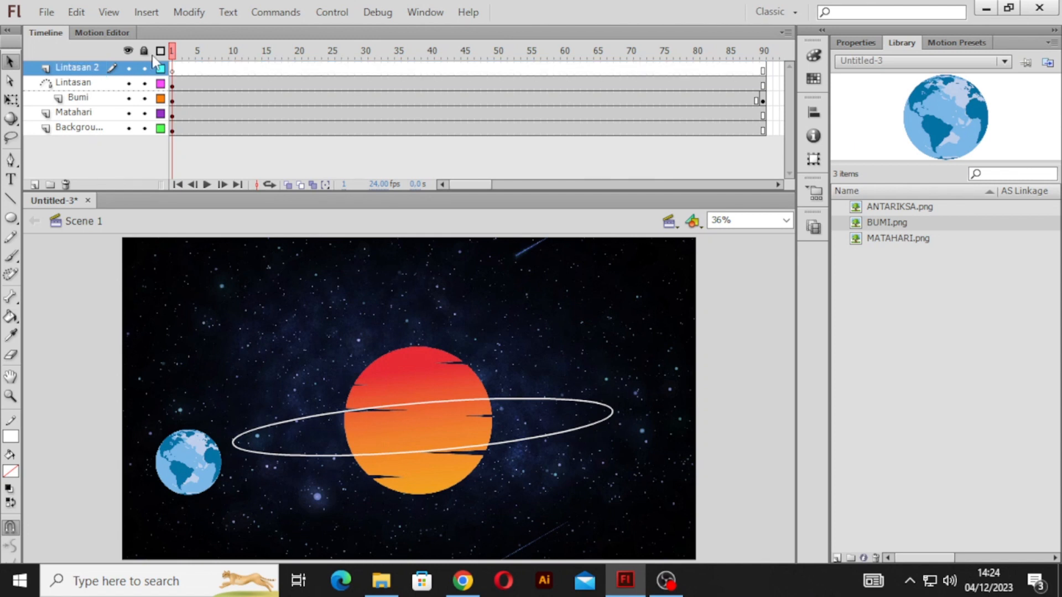
# Copy frame 1 of the Lintasan layer and paste it into frame 1 of the Lintasan 2 layer
pyautogui.rightClick(172, 84)
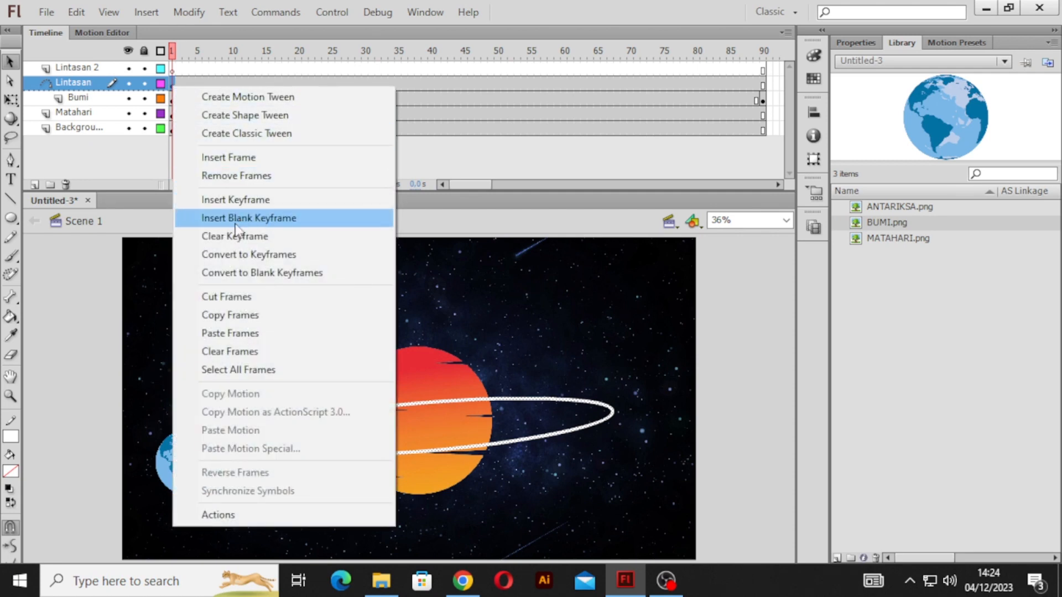
pyautogui.click(231, 314)
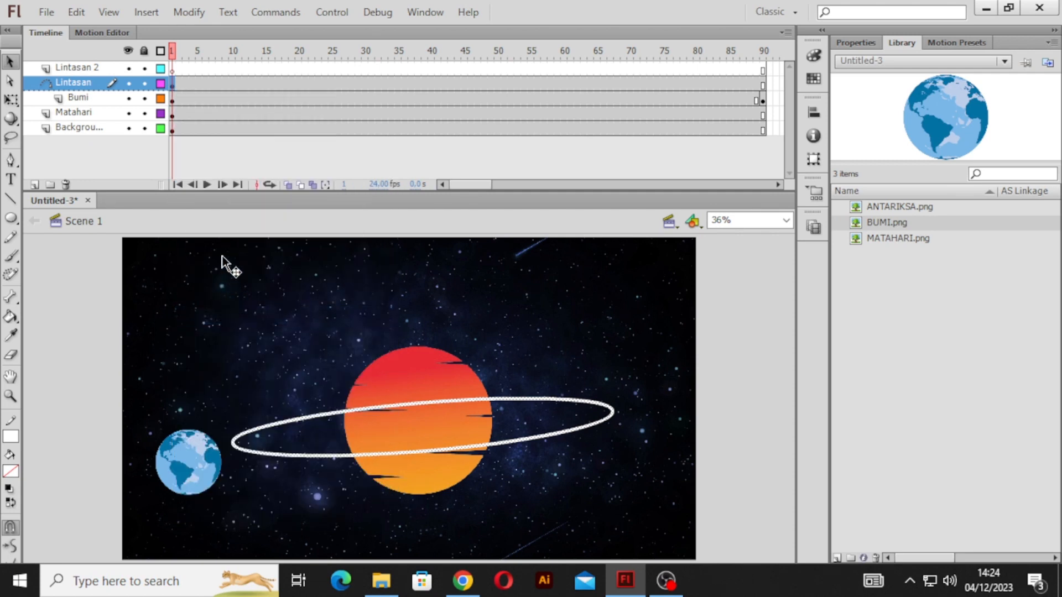
pyautogui.rightClick(173, 67)
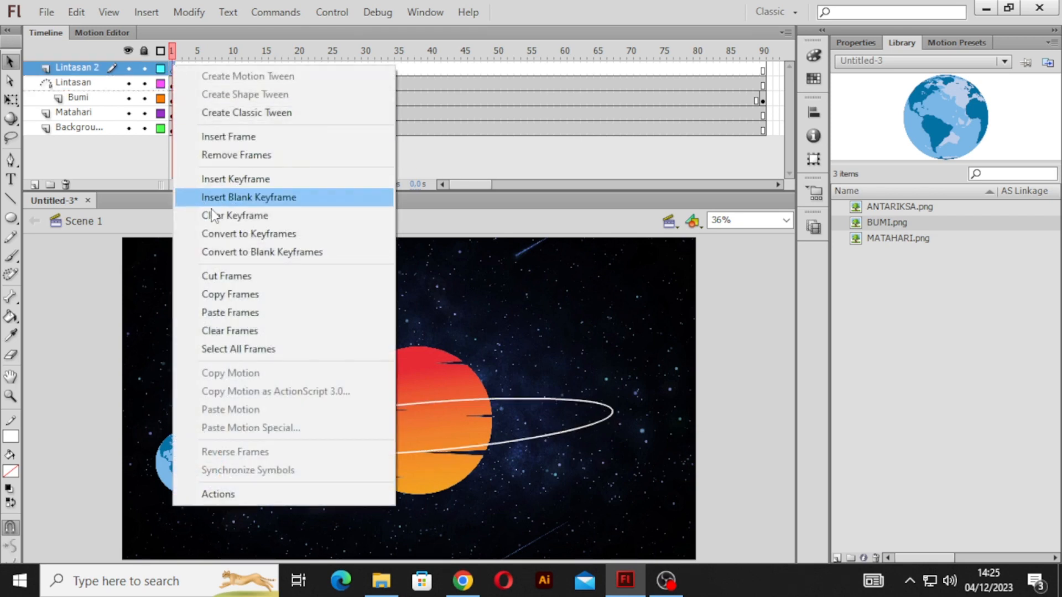
pyautogui.click(246, 305)
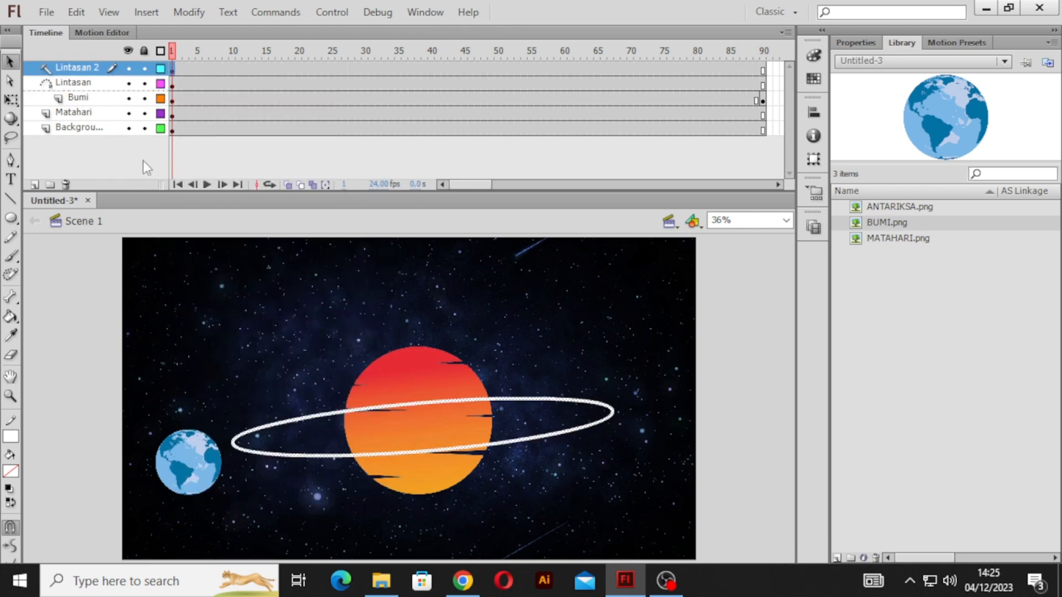
# Turn off the guide setting of the Lintasan 2 layer, and hide and lock that layer
pyautogui.rightClick(69, 68)
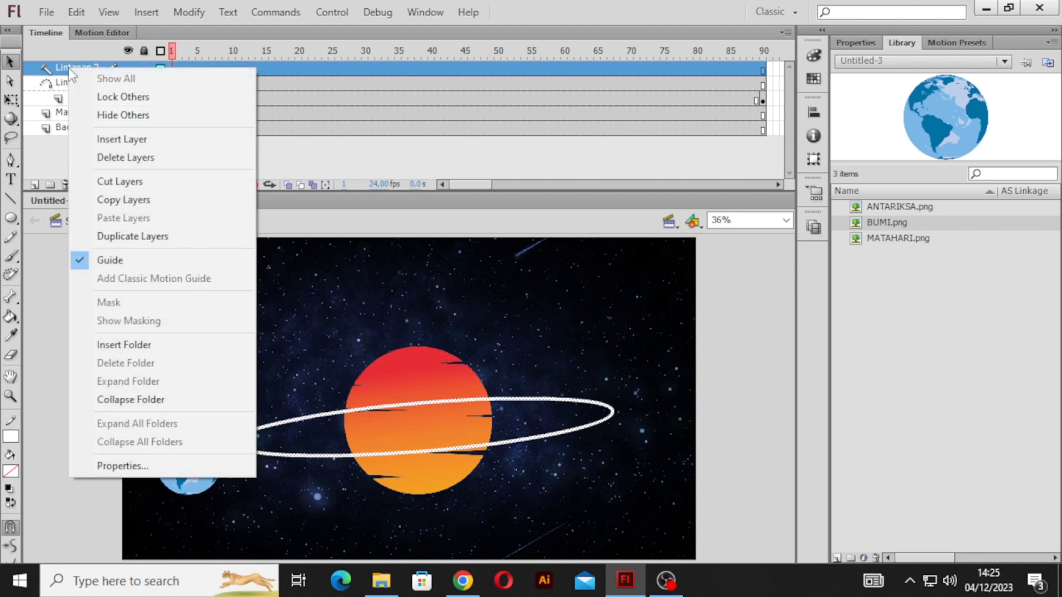
pyautogui.click(107, 260)
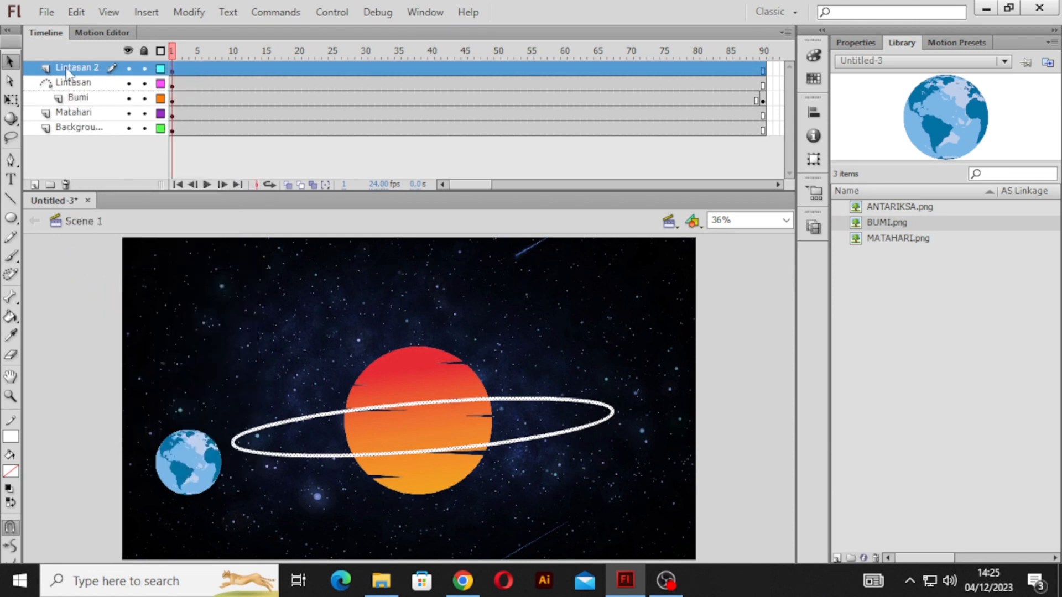
pyautogui.click(128, 68)
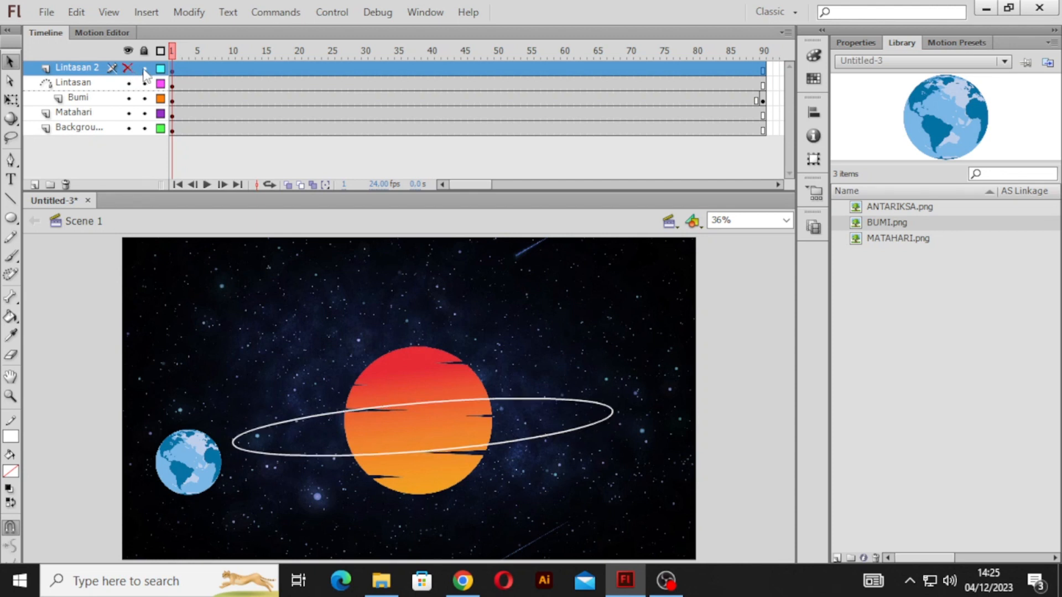
pyautogui.click(144, 68)
pyautogui.click(129, 152)
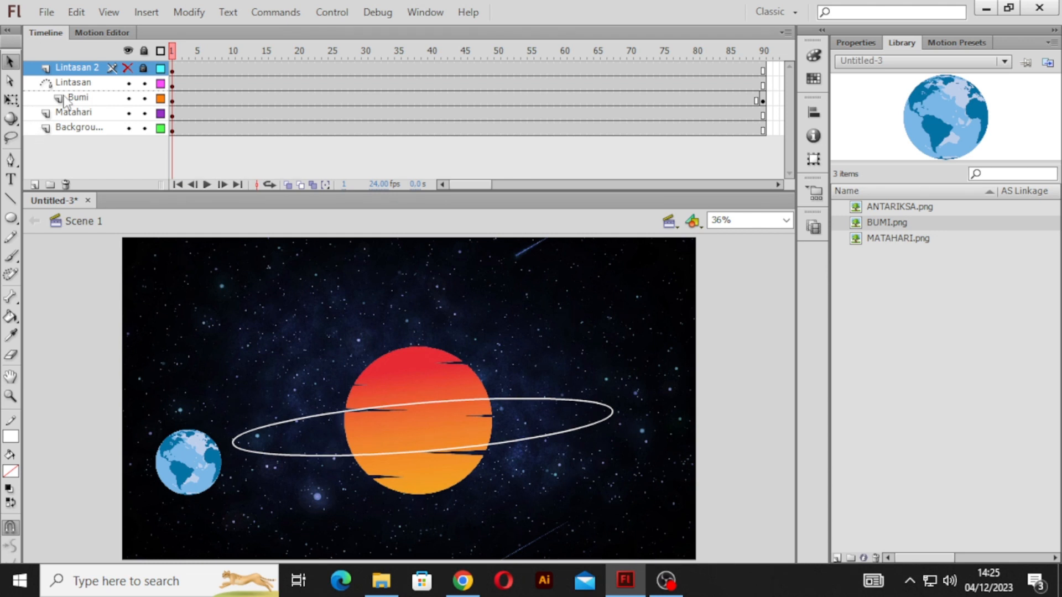
# Erase a small gap in the Lintasan layer's ellipse at its far end nearest the Earth
pyautogui.click(87, 86)
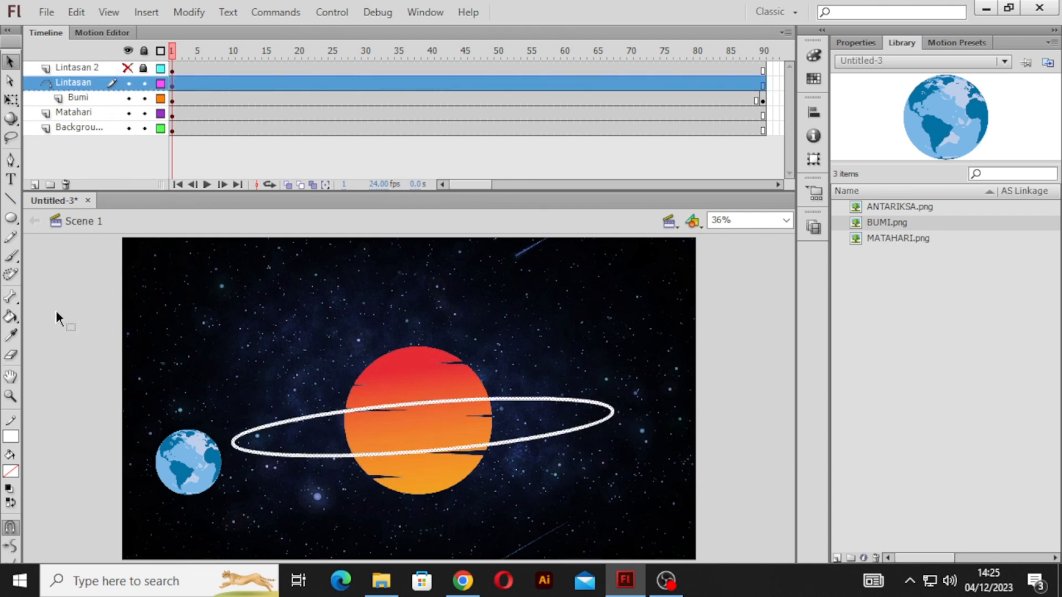
pyautogui.click(11, 355)
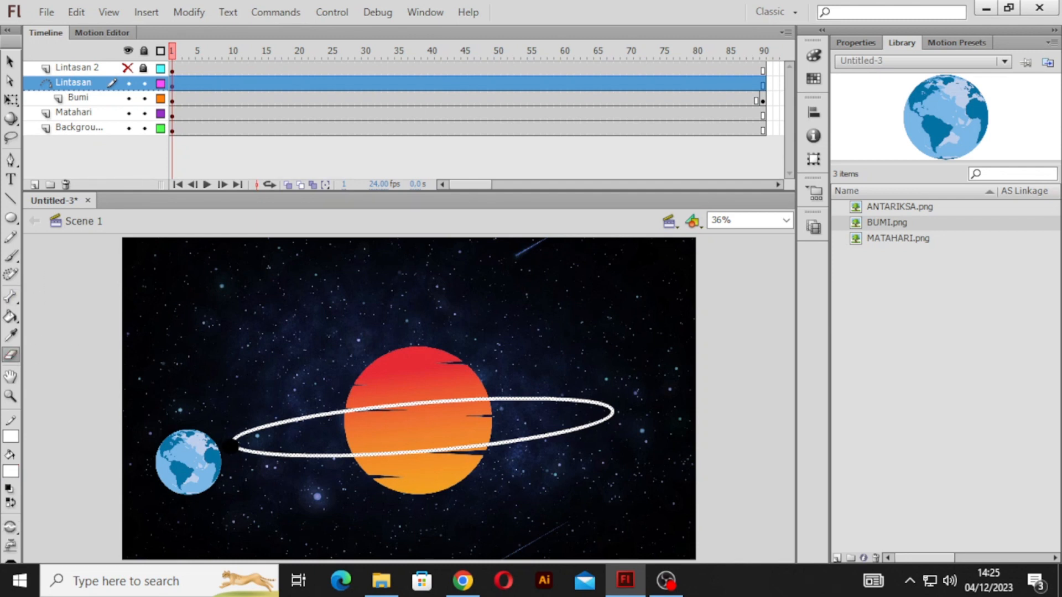
pyautogui.click(227, 445)
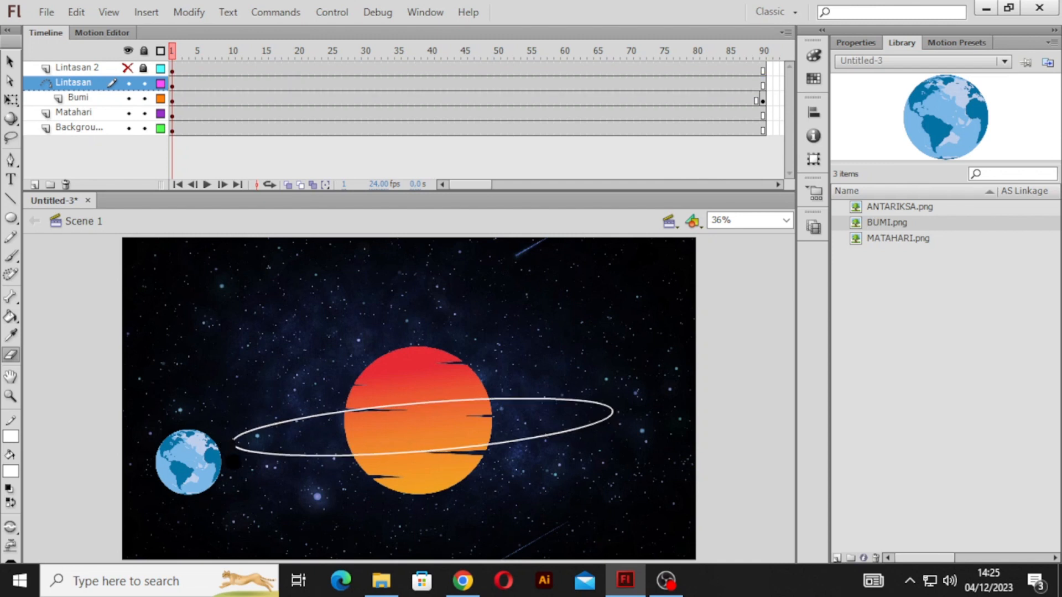
pyautogui.click(9, 61)
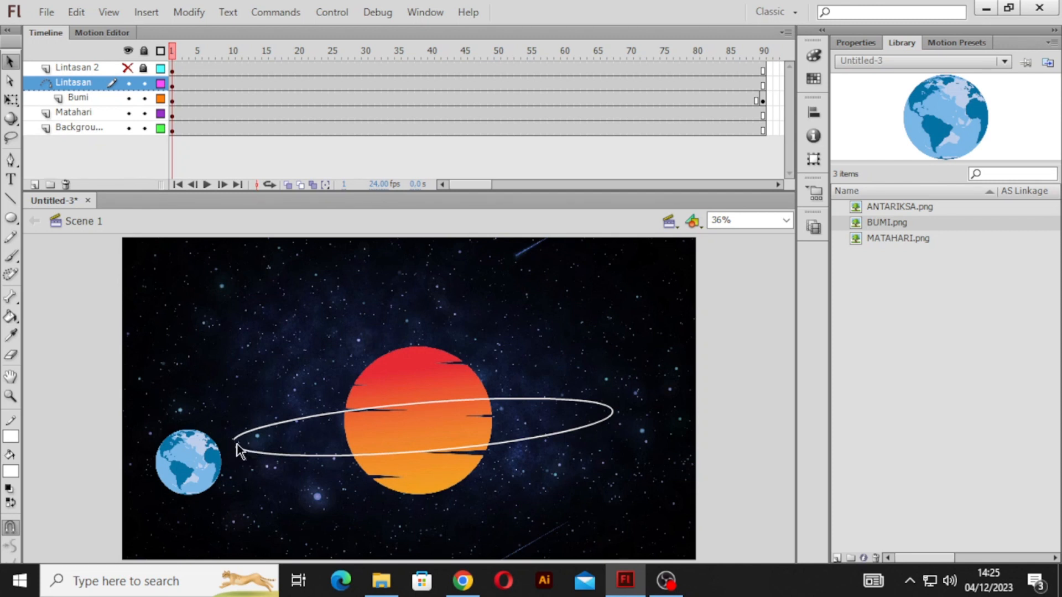
# Snap the Earth's centre to the lower open end of the Lintasan path at frame 1 and to the upper open end at frame 90
pyautogui.click(161, 84)
pyautogui.click(172, 100)
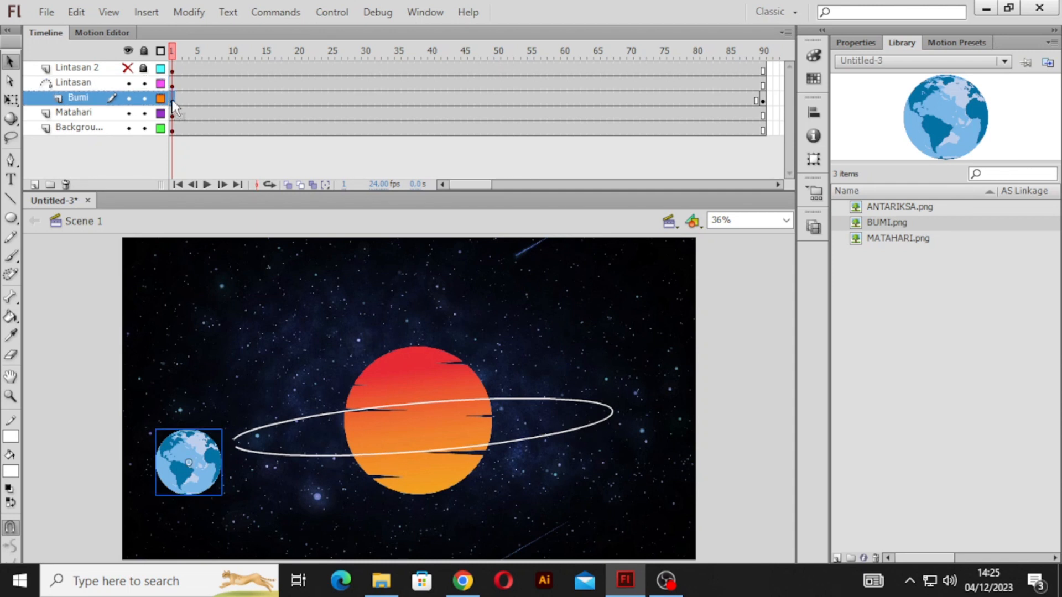
pyautogui.click(11, 100)
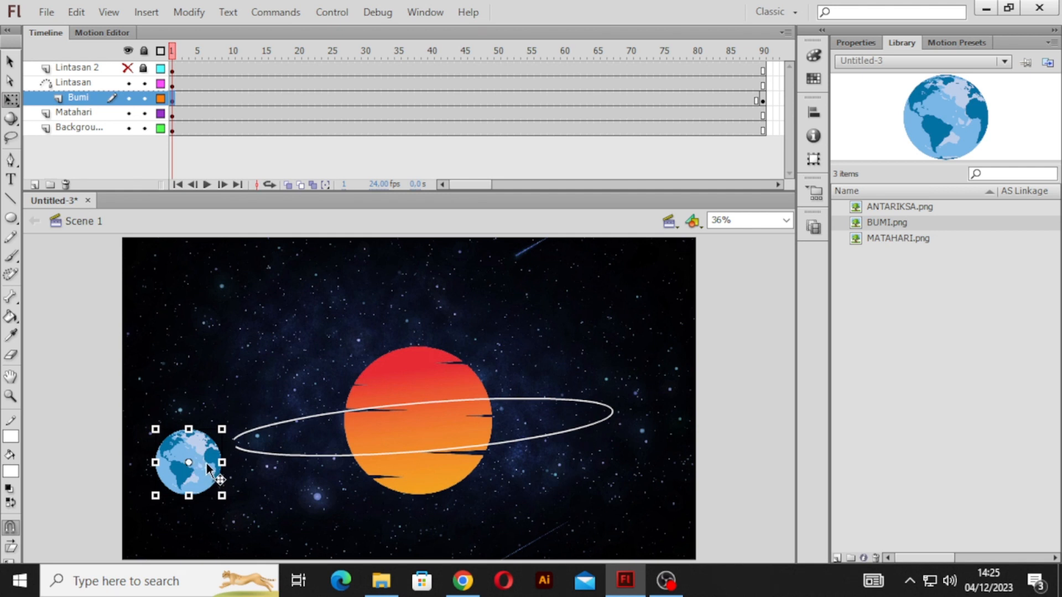
pyautogui.moveTo(207, 463); pyautogui.dragTo(250, 446)
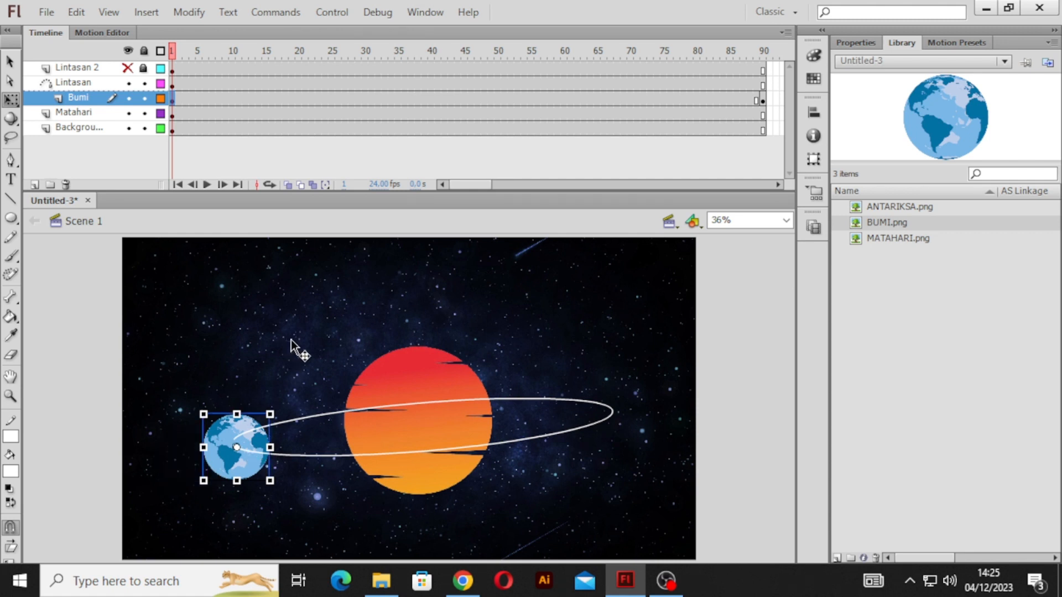
pyautogui.click(768, 97)
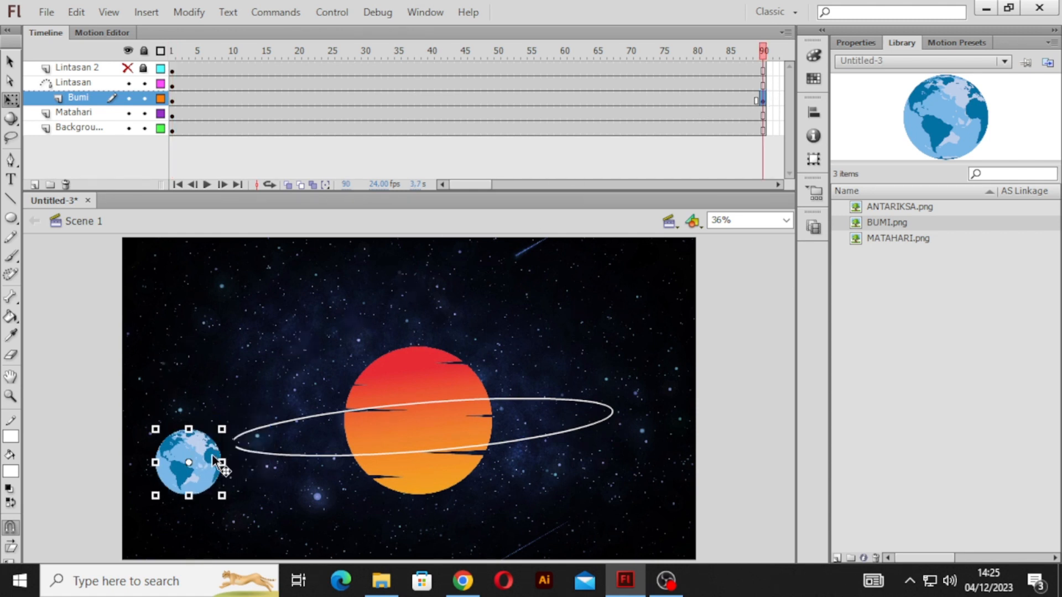
pyautogui.moveTo(212, 454); pyautogui.dragTo(258, 432)
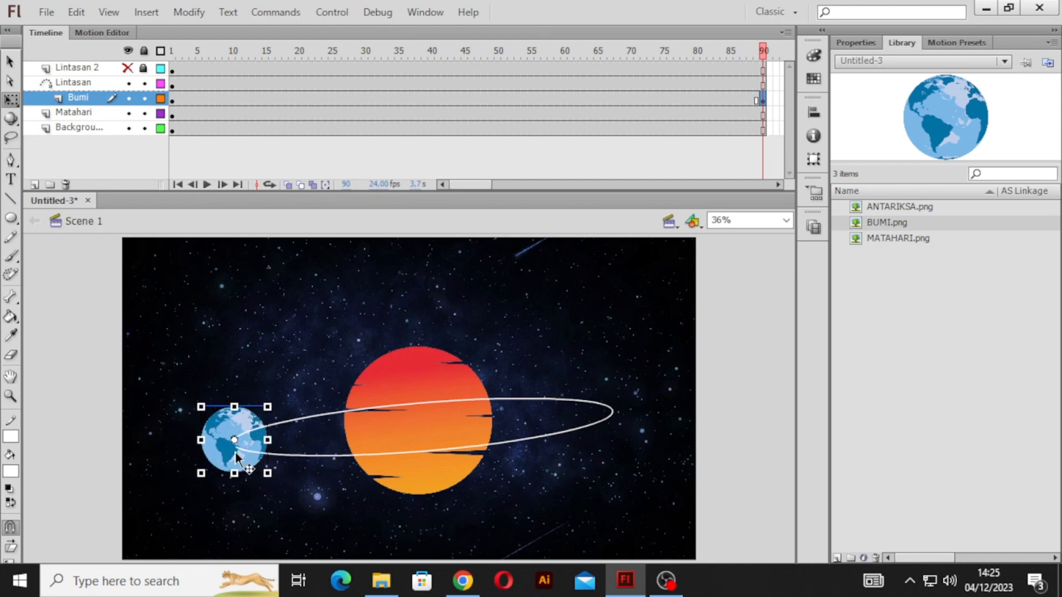
# Create a classic tween on the Bumi layer between frames 1 and 90 and test the movie
pyautogui.click(373, 100)
pyautogui.click(384, 99)
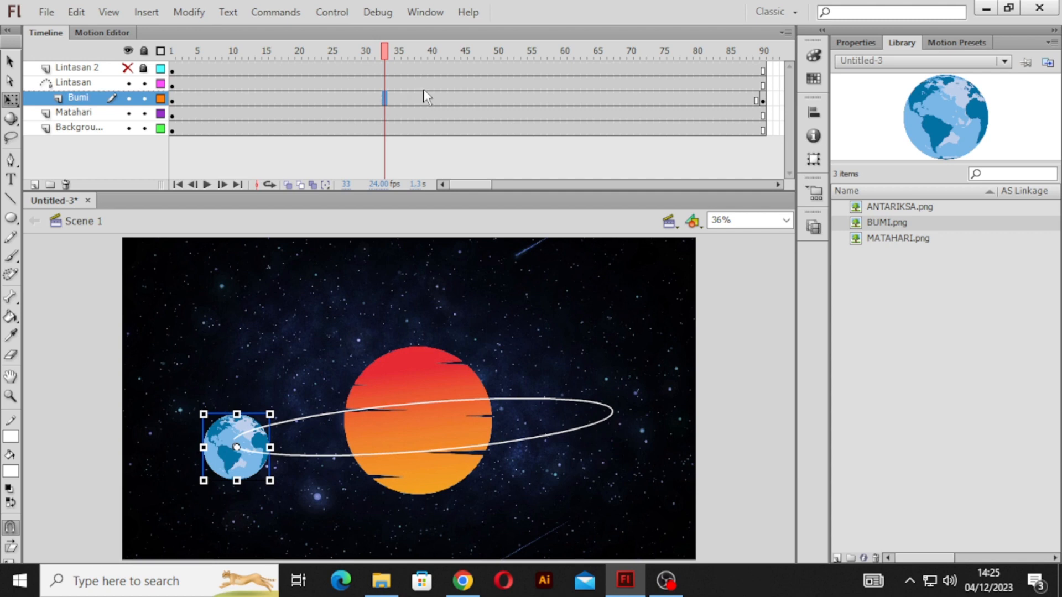
pyautogui.rightClick(427, 97)
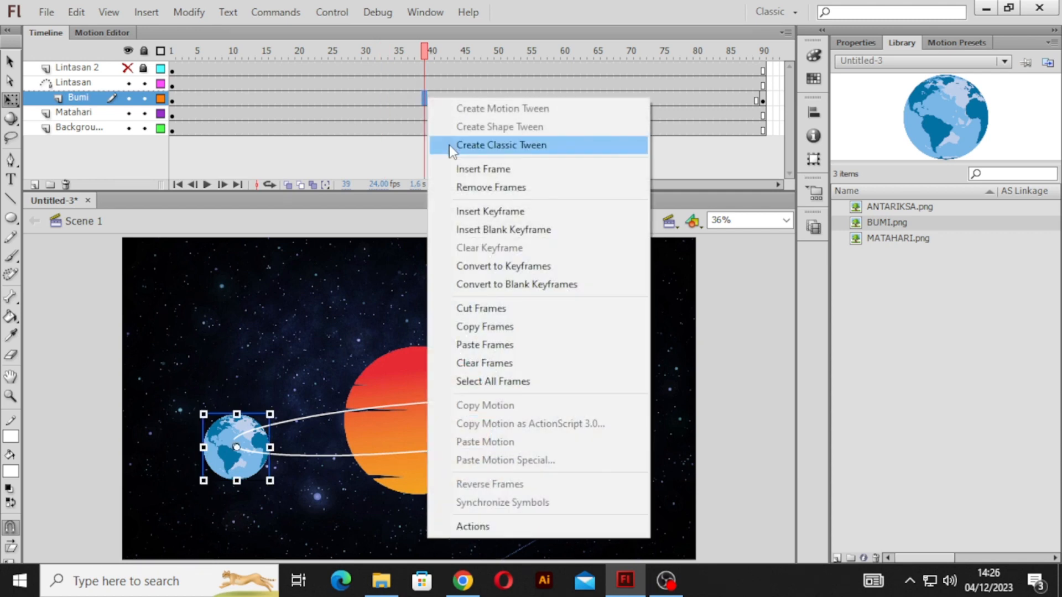
pyautogui.click(454, 148)
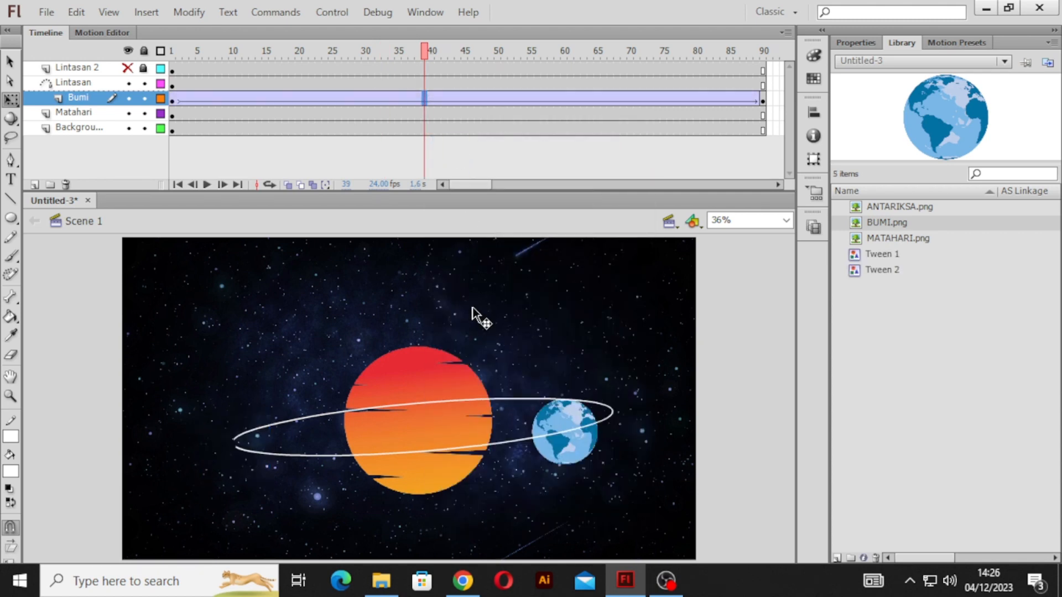
pyautogui.hotkey('ctrl', 'Return')
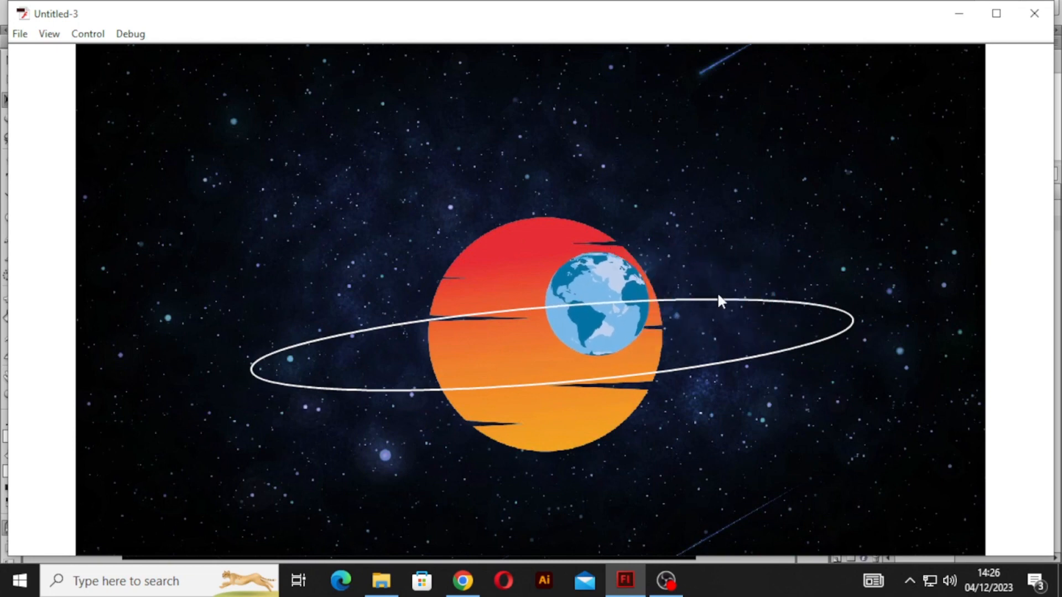
pyautogui.click(1034, 14)
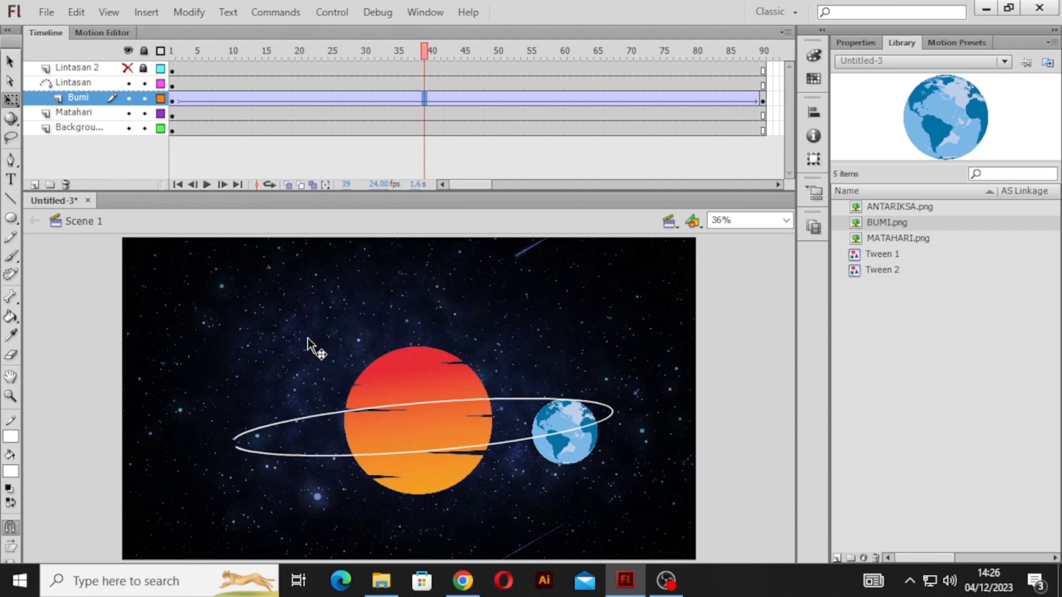
# Hide and lock the Lintasan layer, and show and unlock Lintasan 2 with its ellipse at frame 1 selected
pyautogui.click(128, 98)
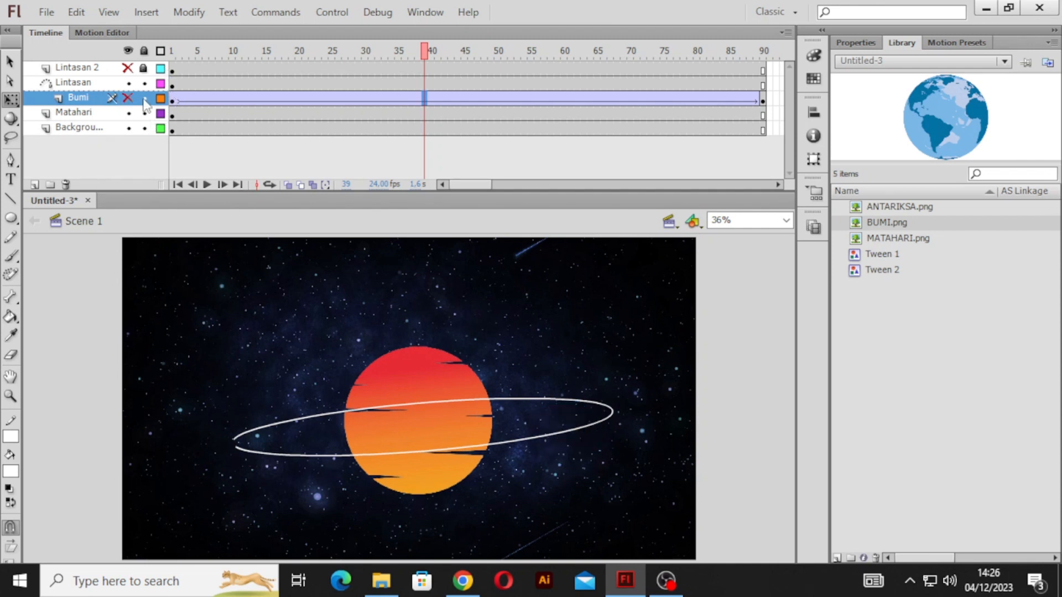
pyautogui.click(129, 98)
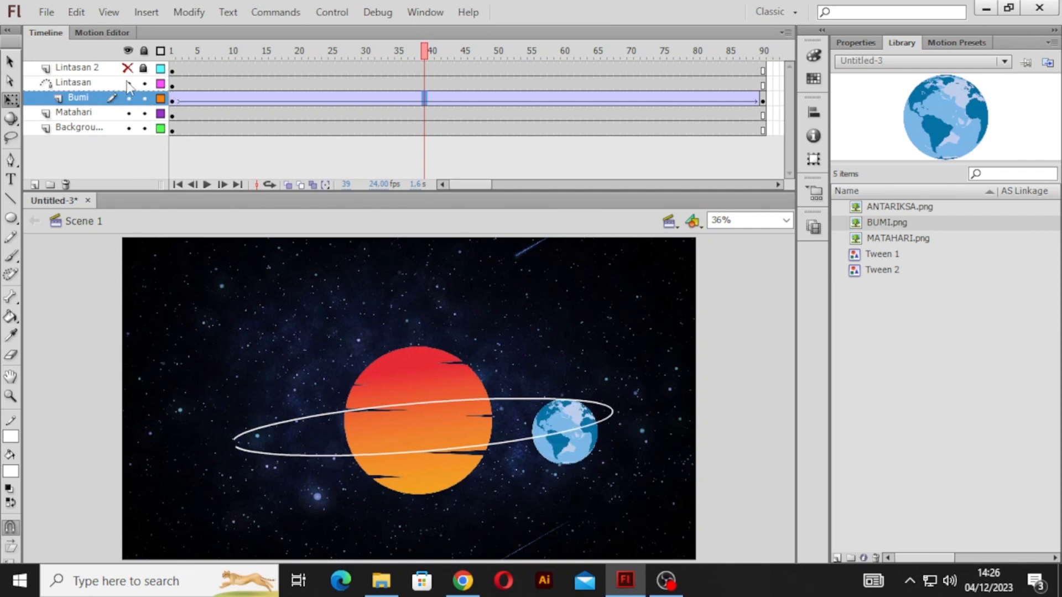
pyautogui.click(128, 83)
pyautogui.click(144, 83)
pyautogui.click(128, 68)
pyautogui.click(144, 68)
pyautogui.click(173, 68)
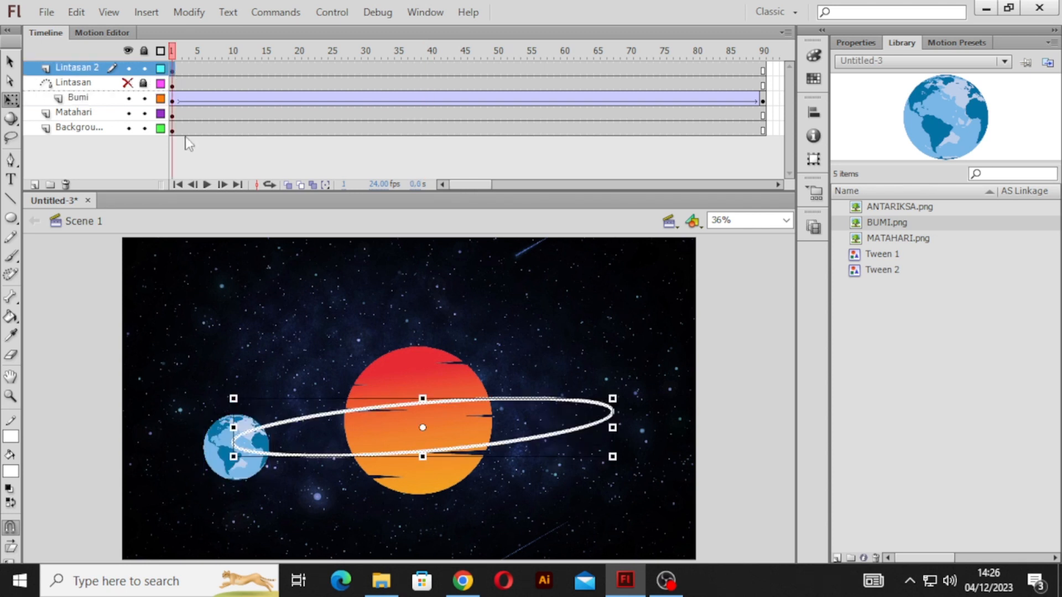
pyautogui.click(14, 62)
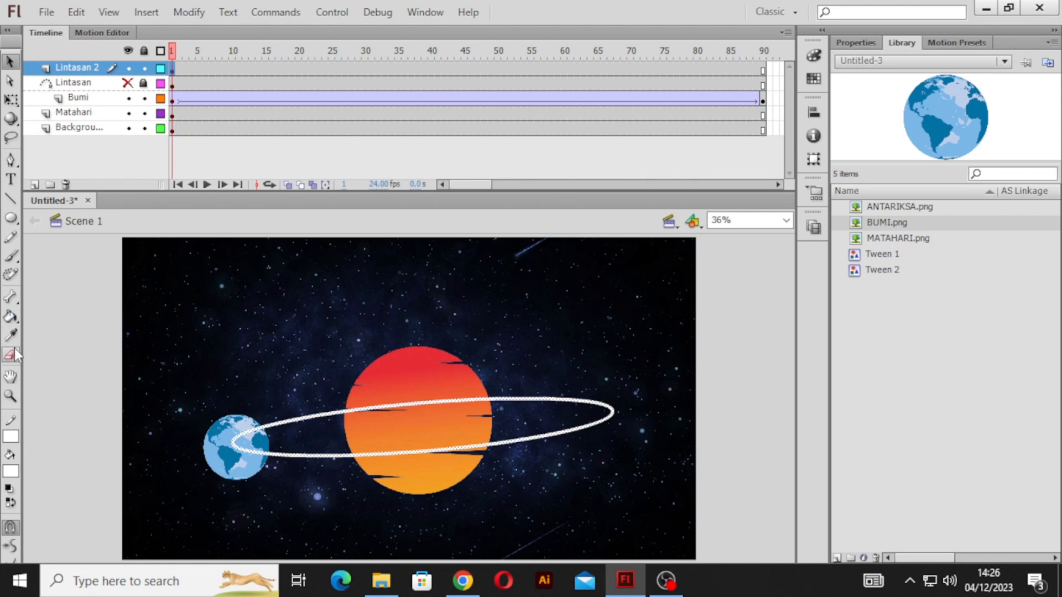